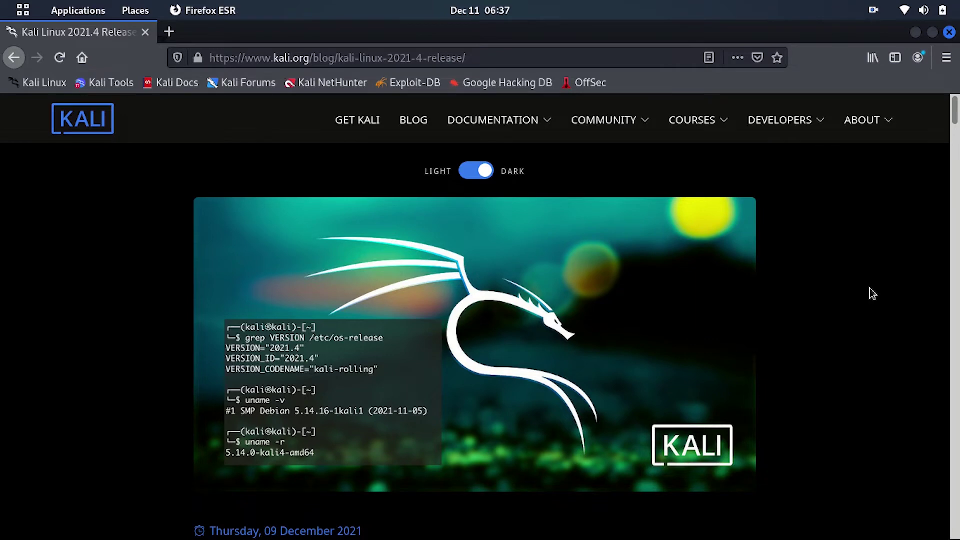
scroll(870, 288, down, 3)
scroll(871, 288, down, 3)
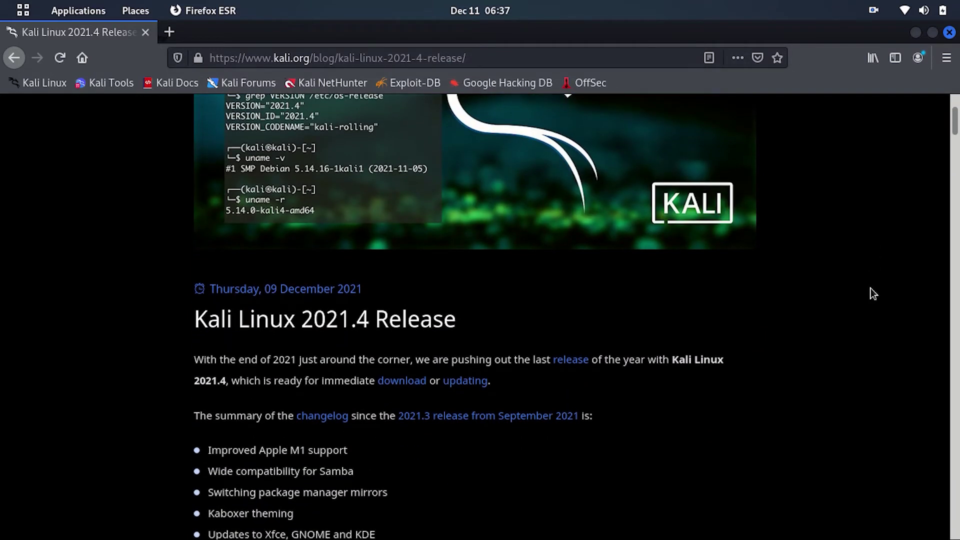
scroll(870, 288, down, 3)
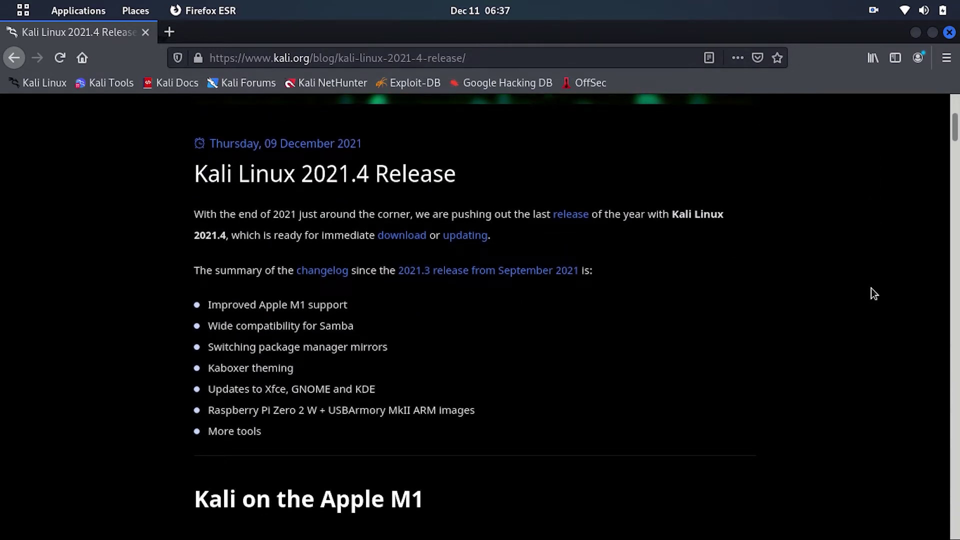
scroll(871, 294, down, 2)
scroll(871, 293, down, 4)
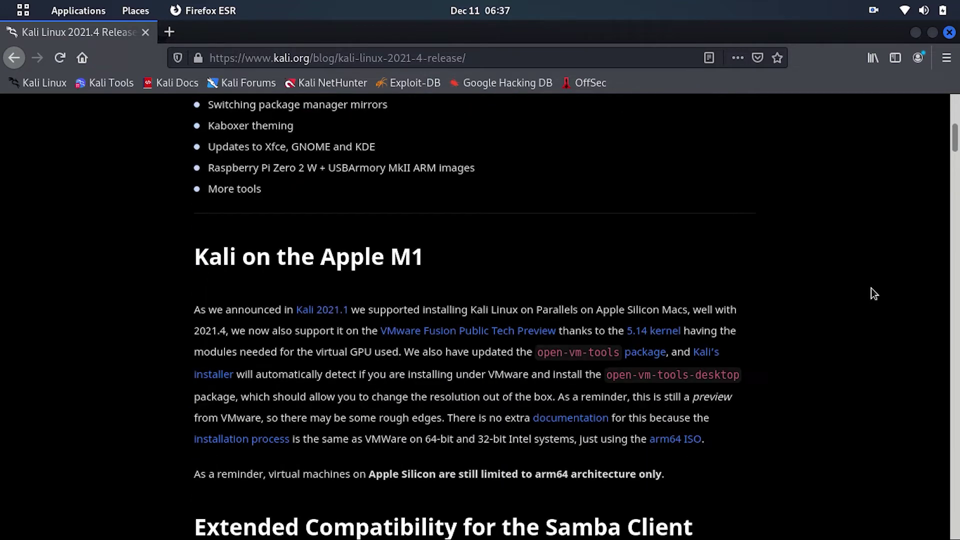
scroll(871, 294, down, 3)
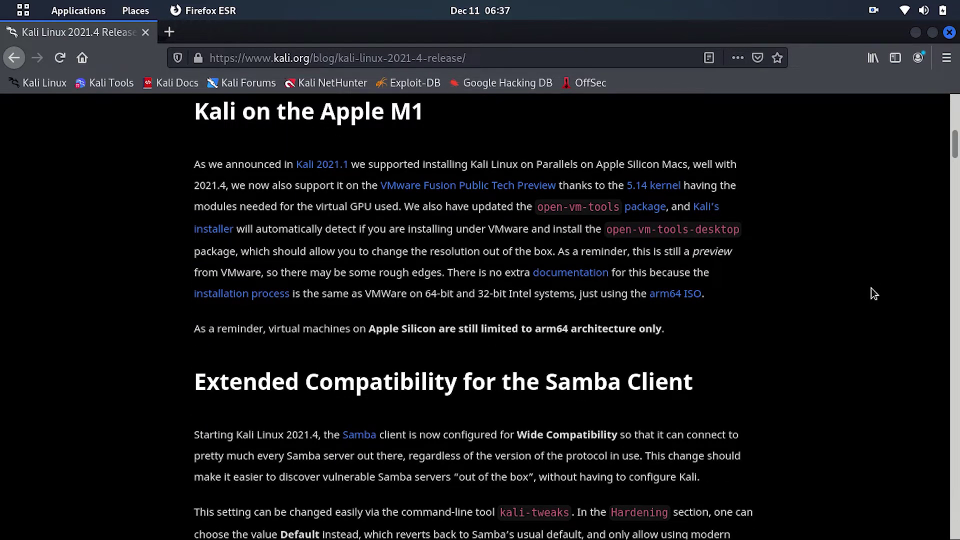
scroll(871, 288, down, 3)
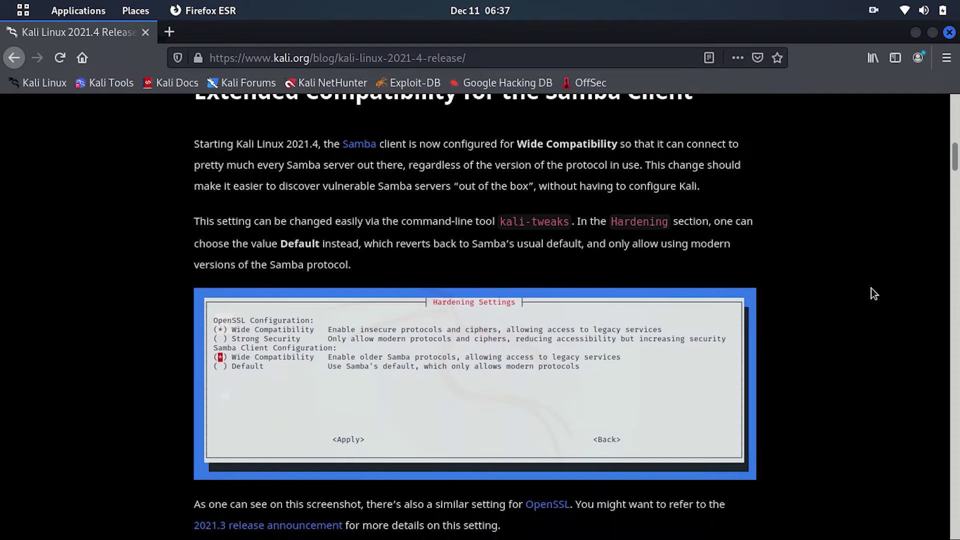
scroll(871, 293, up, 1)
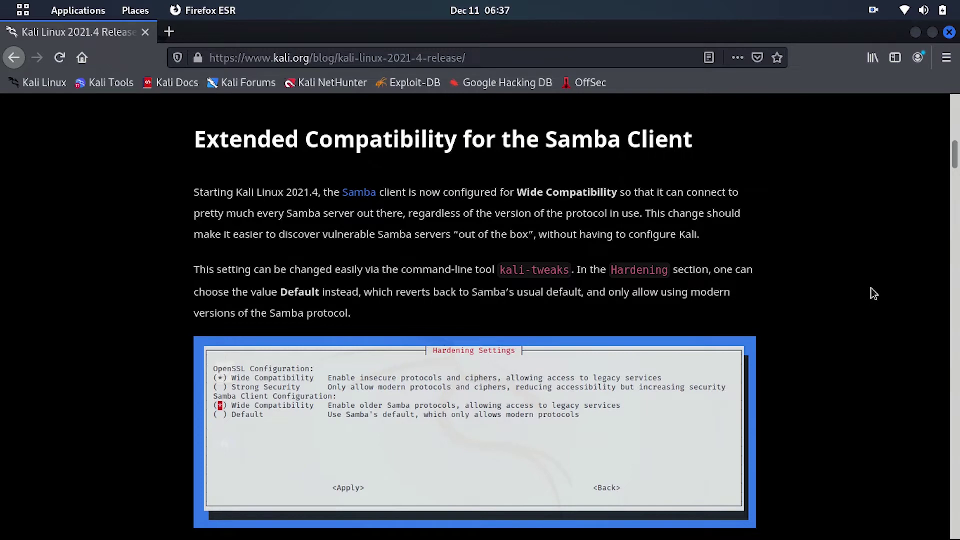
scroll(871, 293, down, 3)
scroll(871, 294, down, 3)
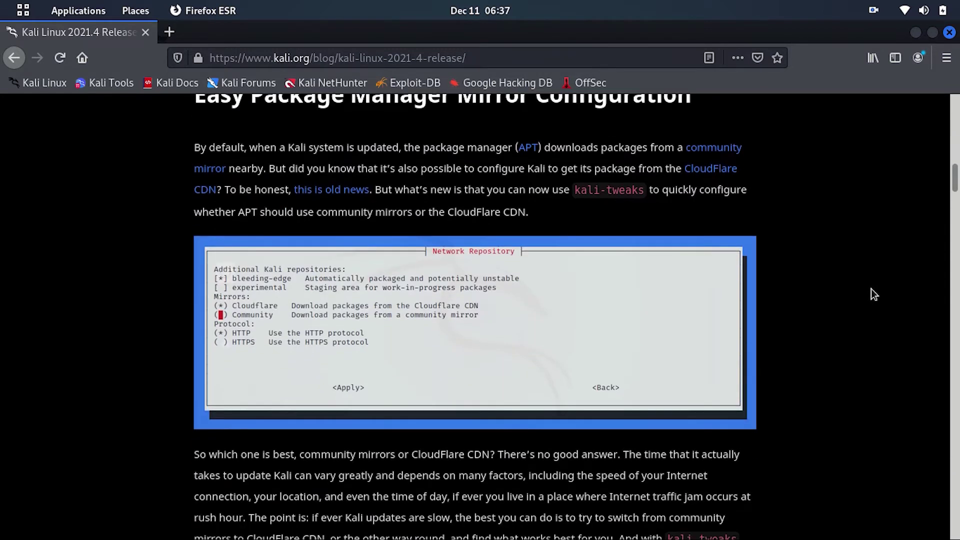
scroll(871, 293, up, 1)
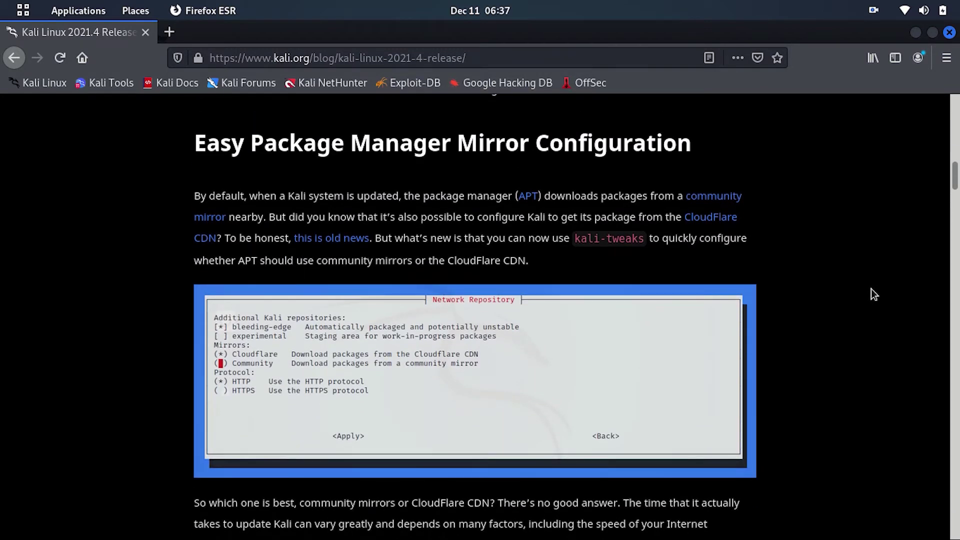
scroll(870, 294, down, 2)
scroll(871, 293, down, 3)
scroll(871, 293, down, 3)
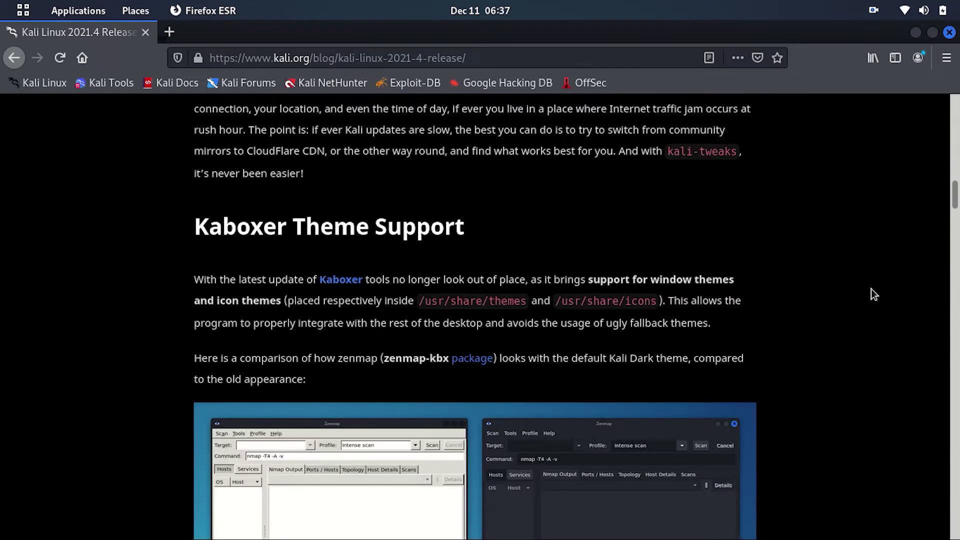
scroll(870, 294, down, 1)
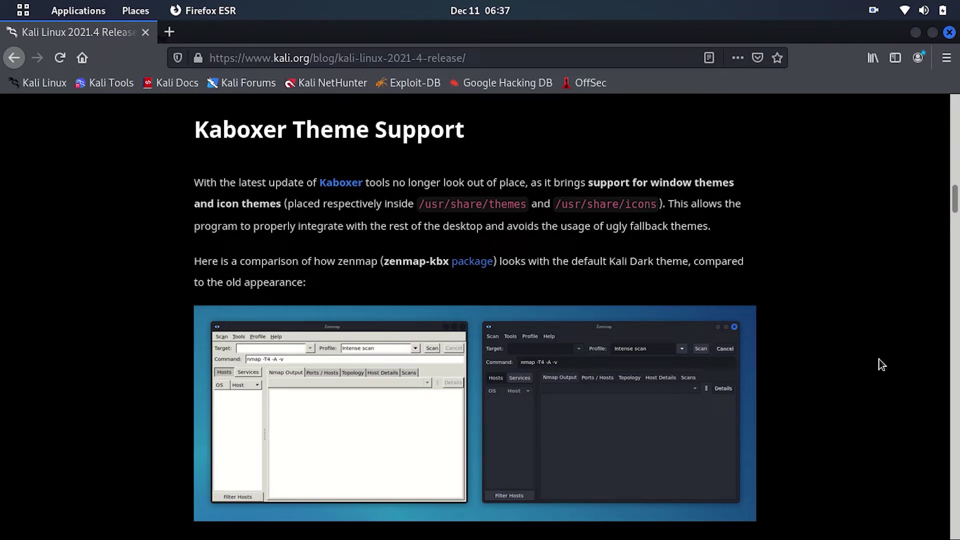
scroll(878, 359, down, 1)
scroll(879, 358, down, 3)
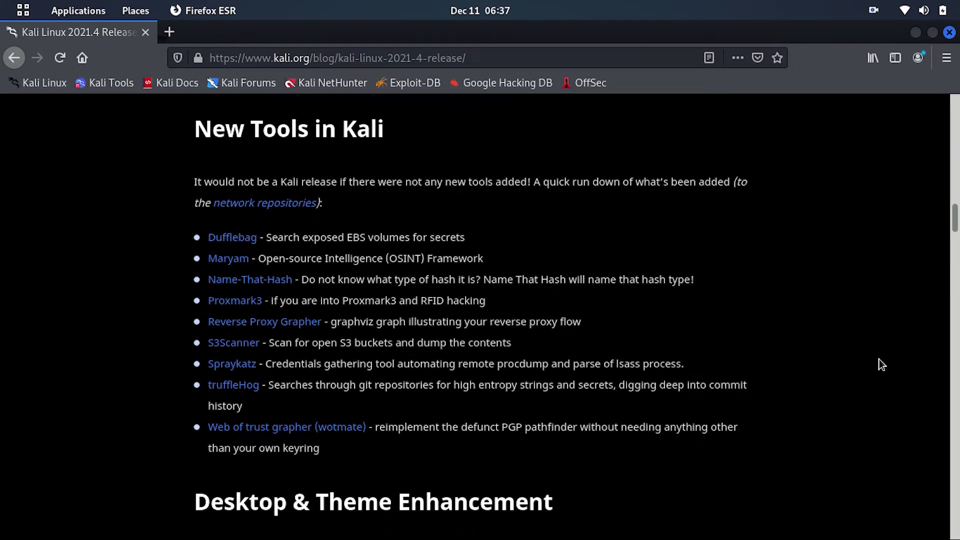
scroll(879, 364, down, 3)
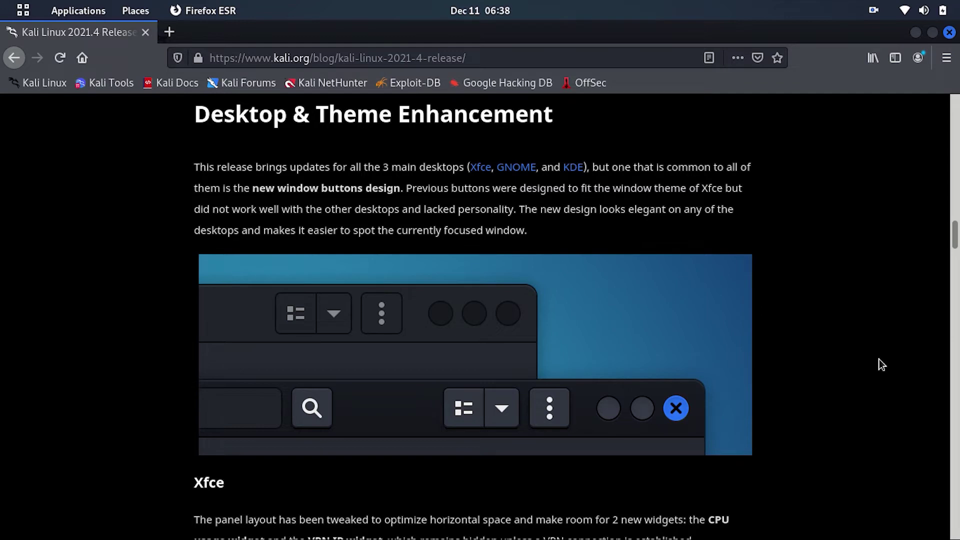
scroll(881, 364, down, 5)
scroll(882, 364, down, 5)
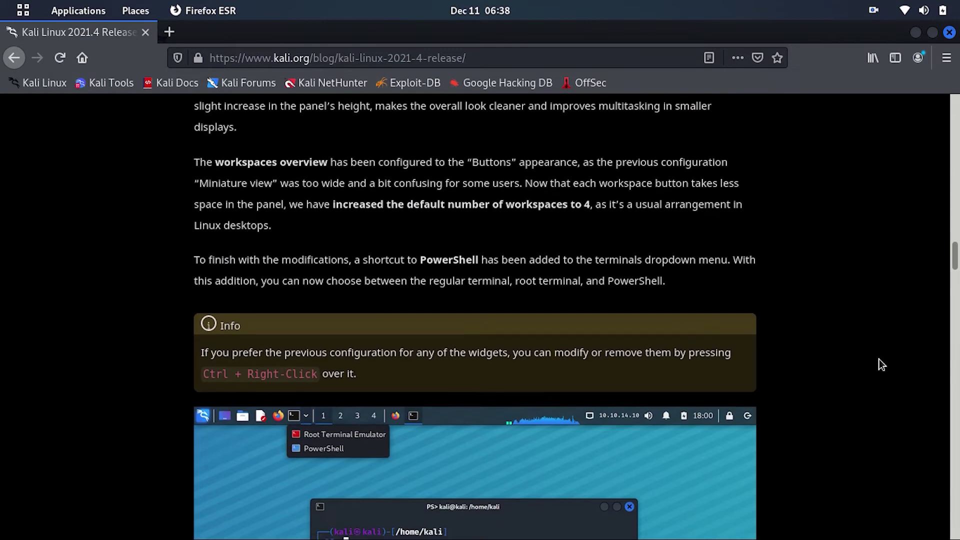
scroll(882, 363, down, 5)
scroll(882, 364, down, 1)
scroll(882, 364, down, 2)
scroll(882, 364, down, 2)
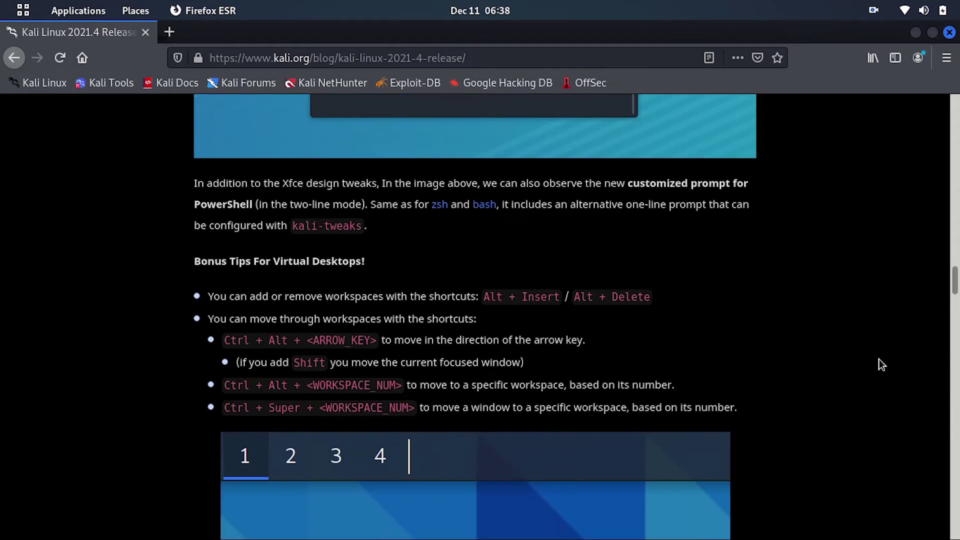
scroll(882, 364, down, 3)
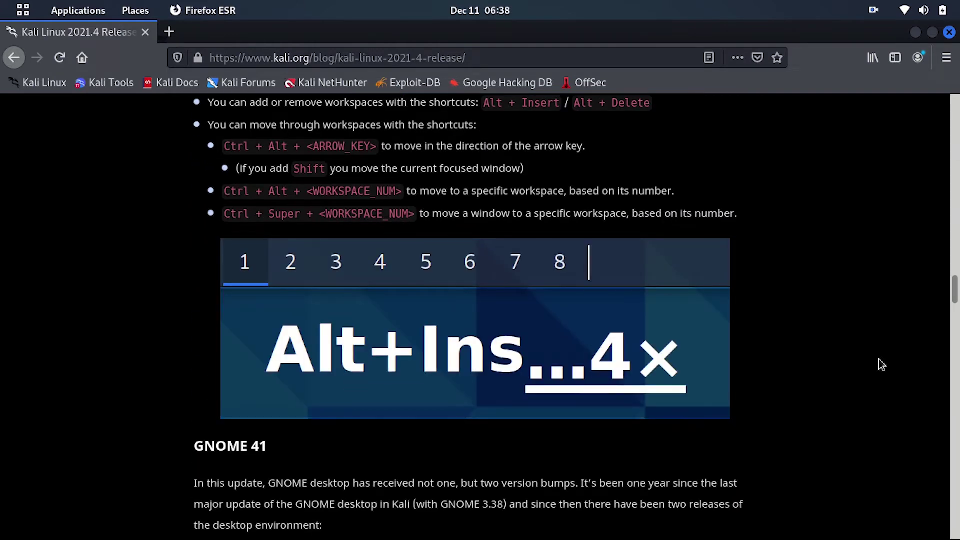
scroll(879, 360, down, 5)
scroll(879, 359, down, 3)
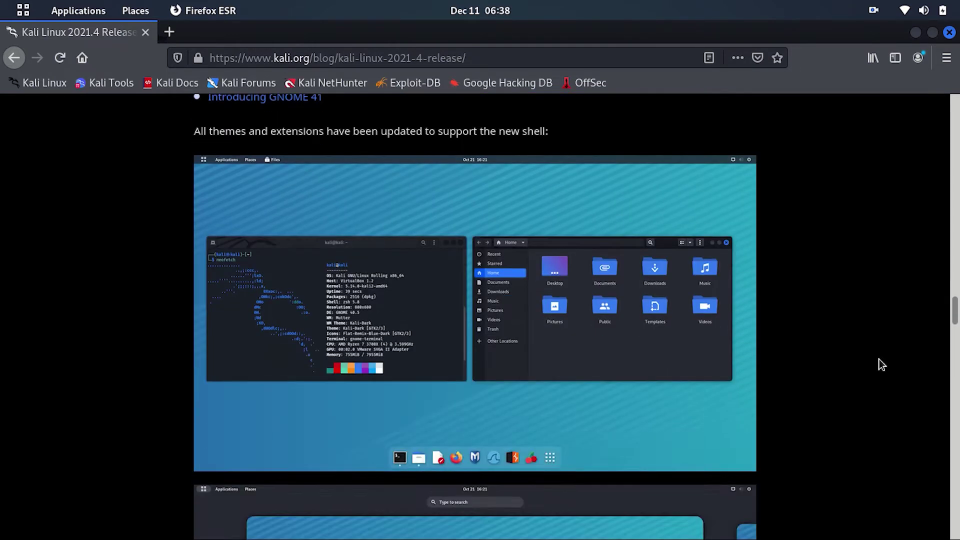
scroll(879, 360, down, 2)
scroll(882, 365, down, 3)
scroll(882, 364, down, 2)
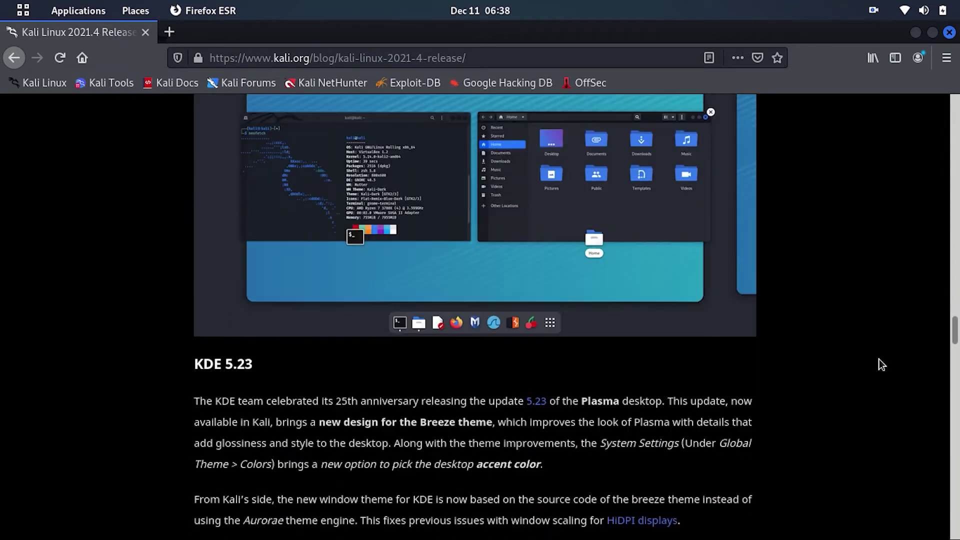
scroll(882, 365, down, 3)
scroll(882, 365, down, 1)
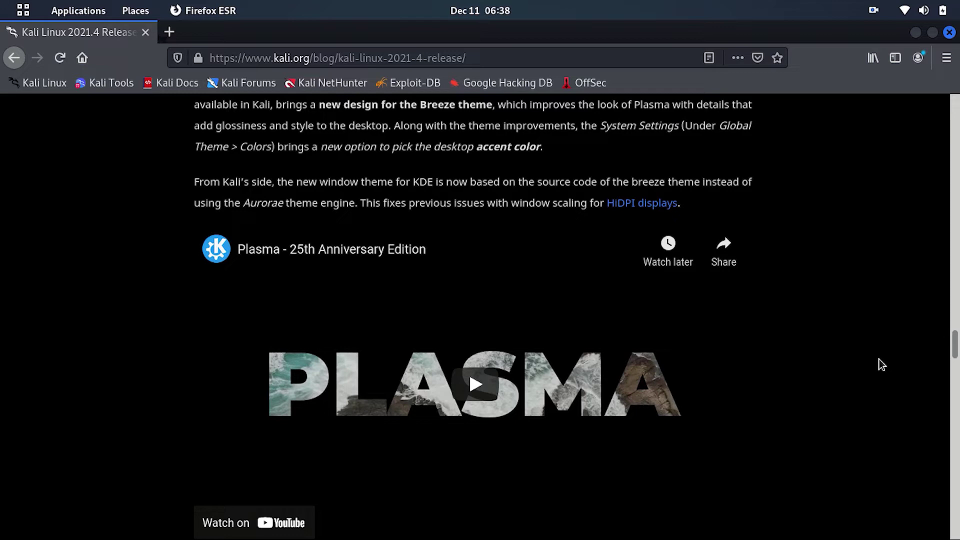
scroll(882, 365, down, 4)
scroll(882, 365, down, 2)
scroll(882, 365, down, 2)
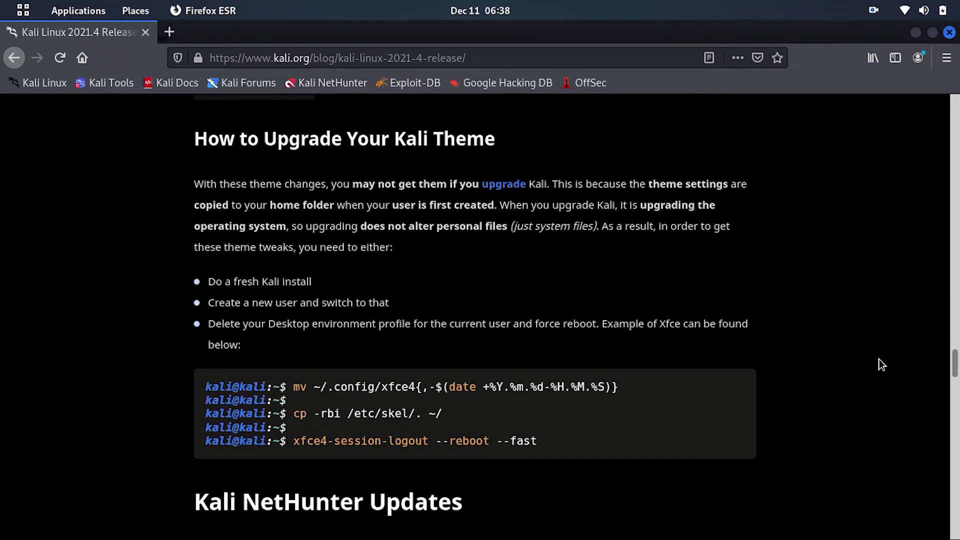
scroll(882, 365, down, 1)
scroll(882, 365, down, 1)
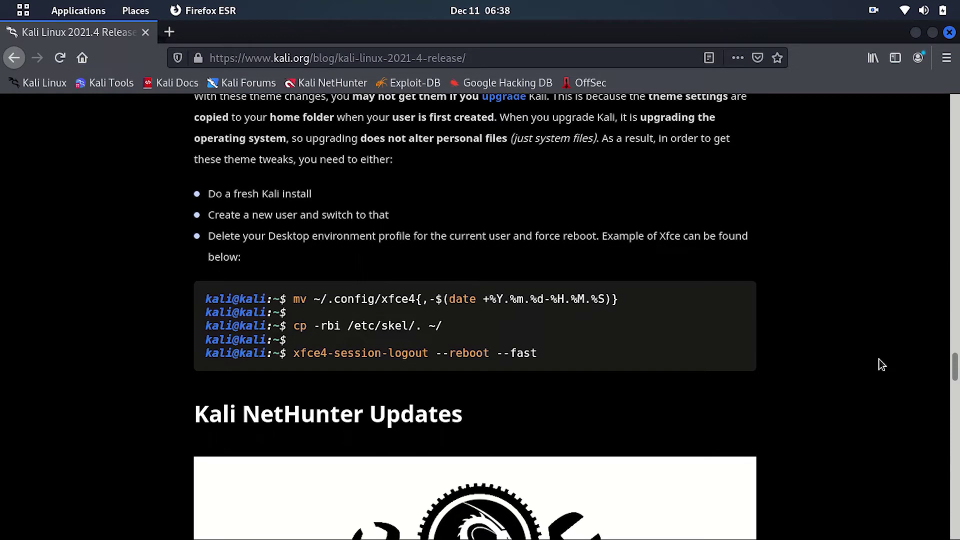
scroll(882, 364, down, 3)
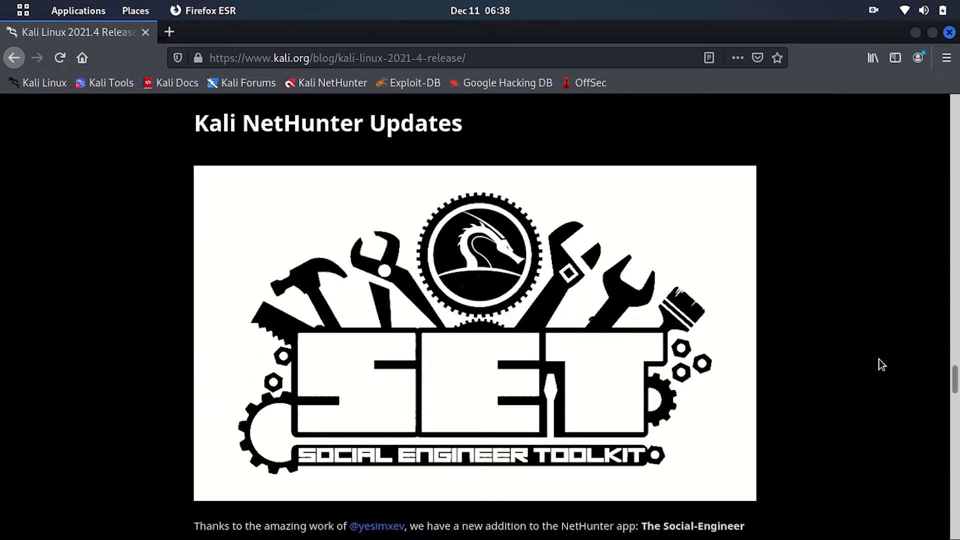
scroll(881, 364, down, 3)
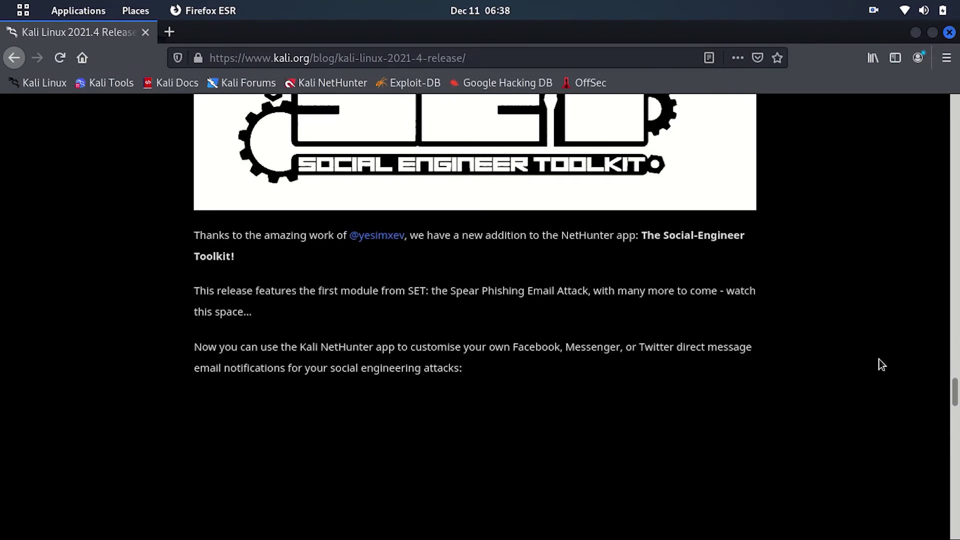
scroll(881, 365, down, 3)
scroll(881, 365, down, 2)
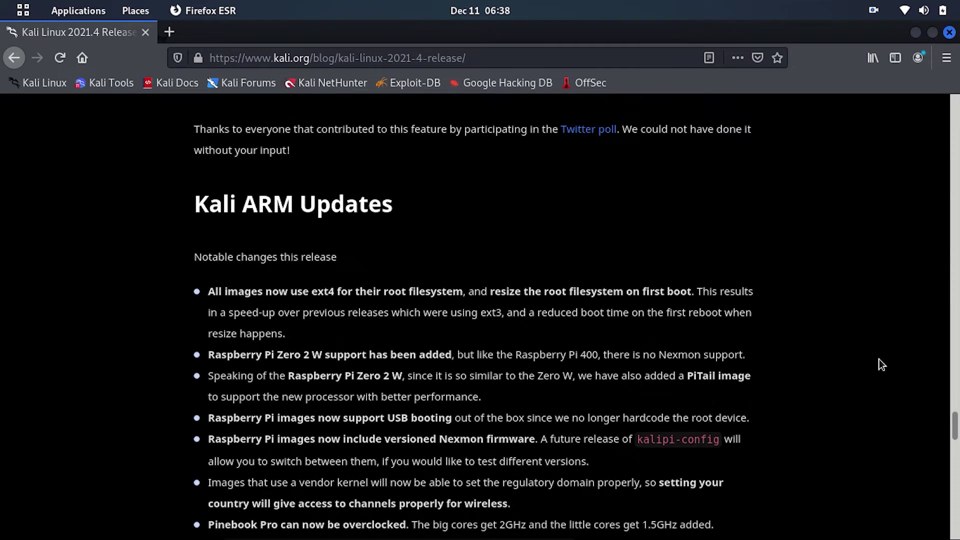
scroll(882, 365, down, 1)
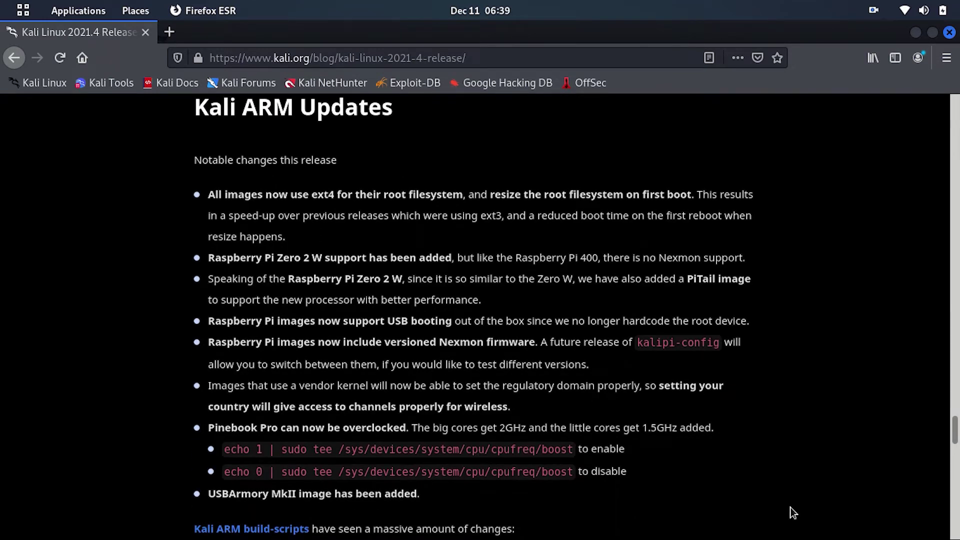
scroll(788, 510, down, 3)
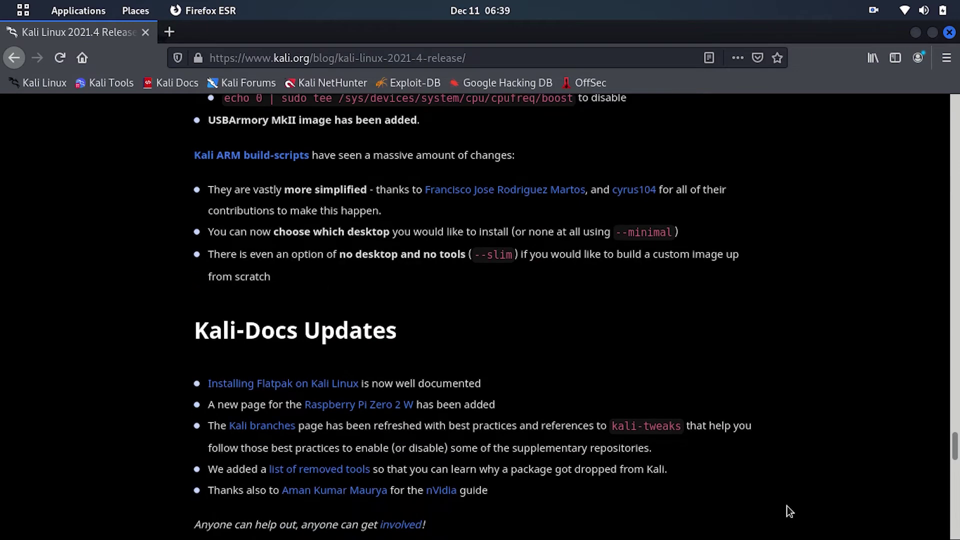
scroll(787, 511, down, 1)
scroll(786, 507, down, 2)
scroll(787, 506, down, 1)
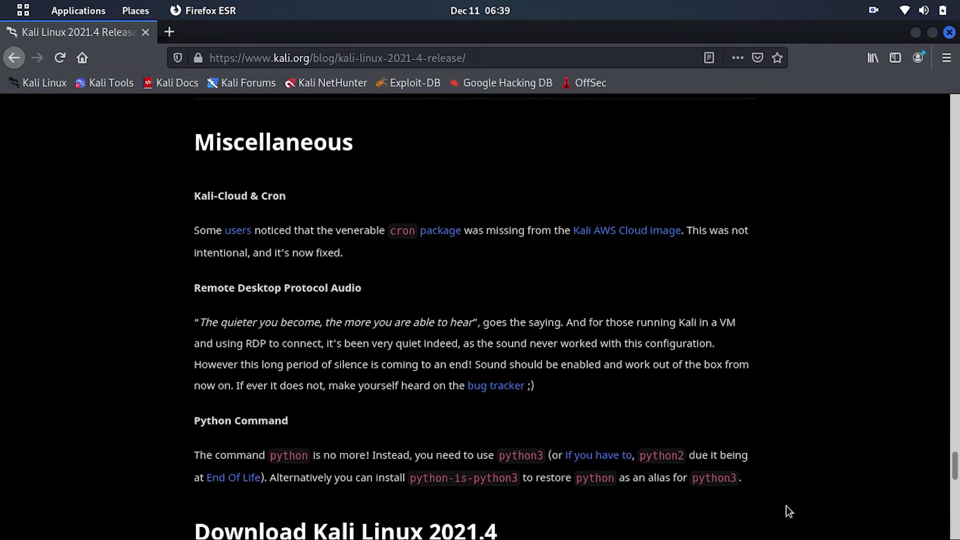
scroll(786, 506, down, 1)
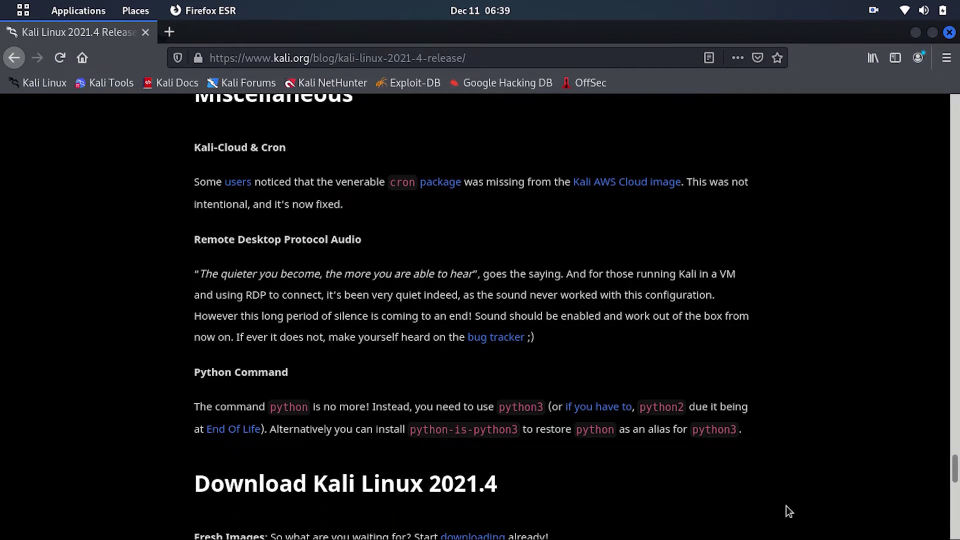
scroll(786, 506, down, 3)
scroll(786, 506, down, 1)
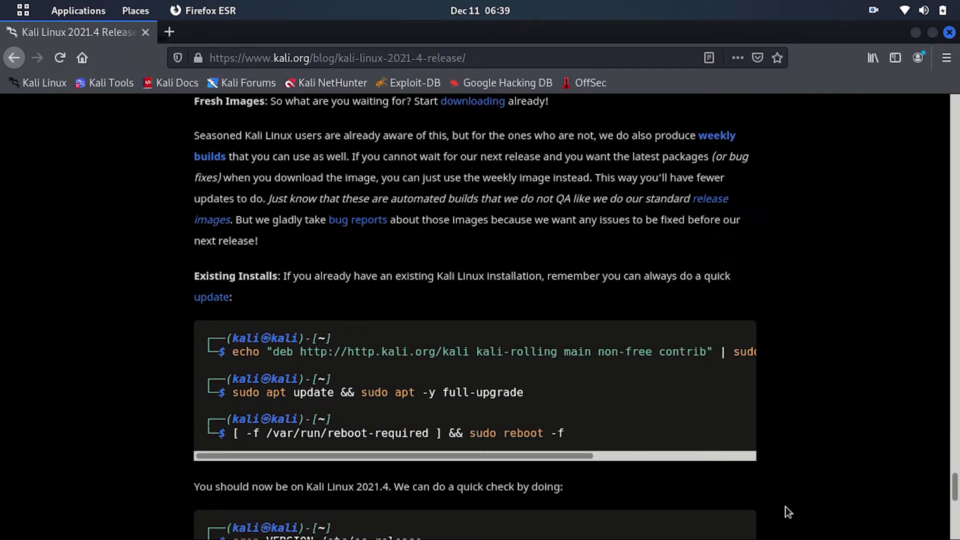
scroll(786, 507, up, 1)
scroll(786, 506, down, 3)
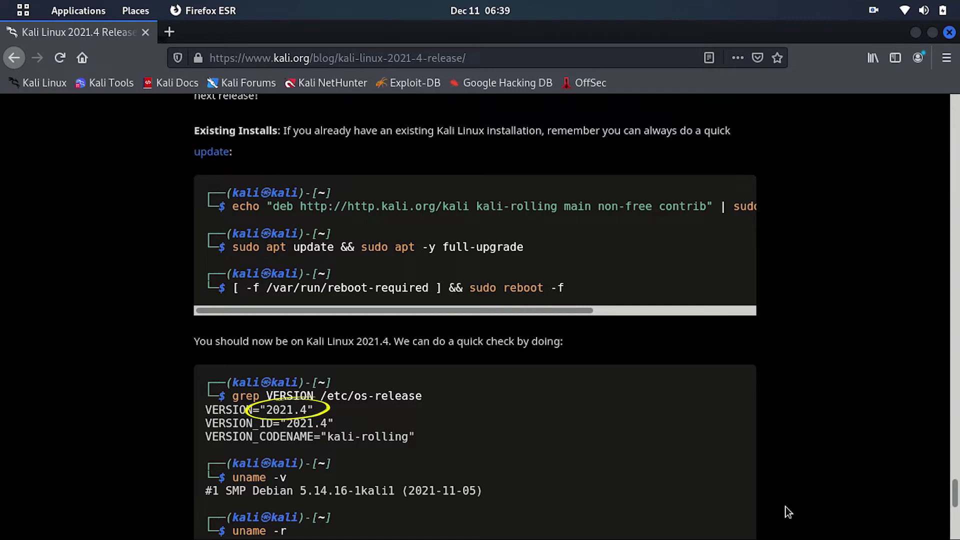
scroll(785, 506, down, 4)
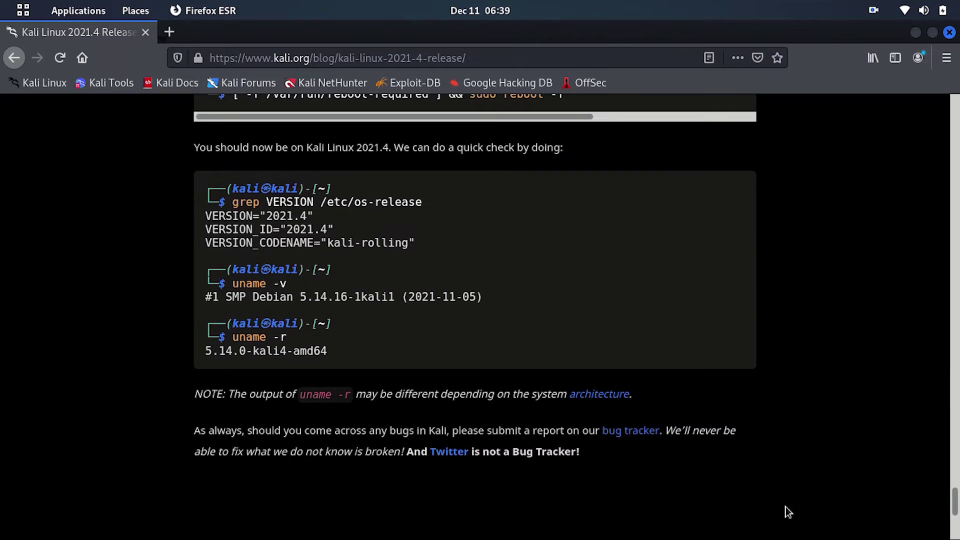
Open a new Terminator window and switch to a root shell with sudo su
click(917, 32)
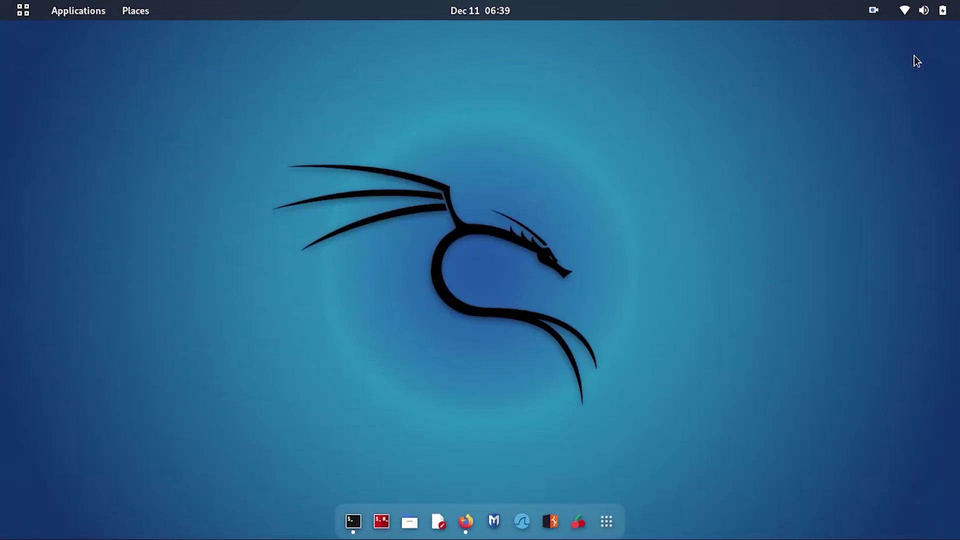
click(382, 521)
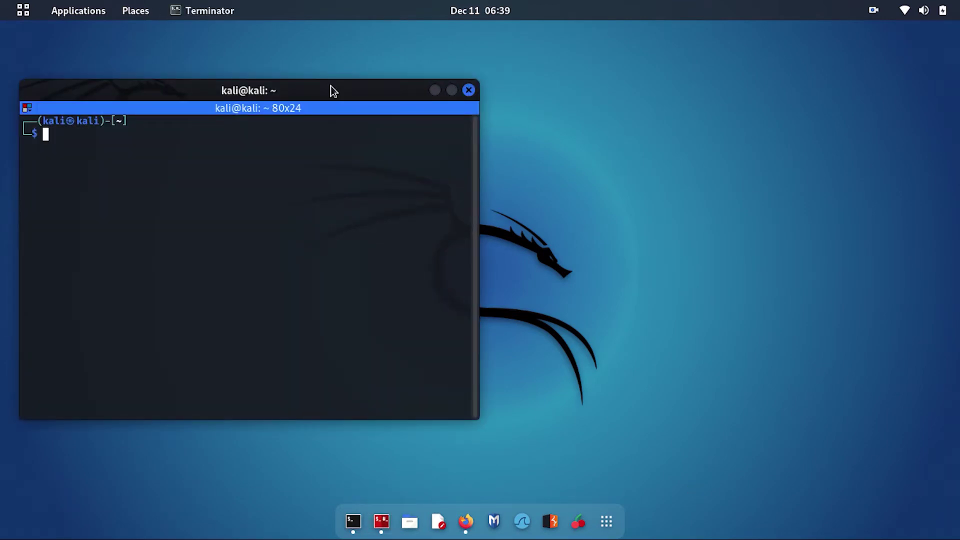
drag(323, 84, 545, 91)
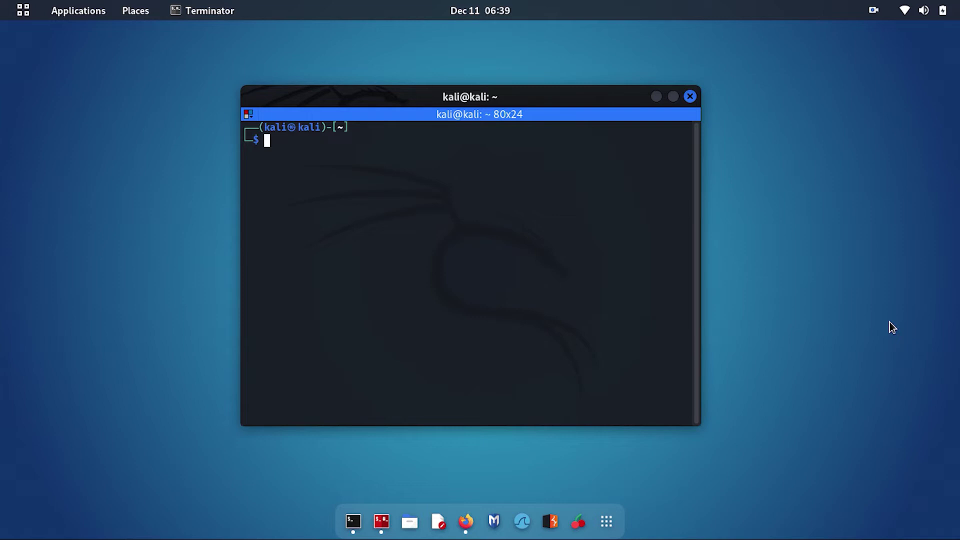
text(sudo)
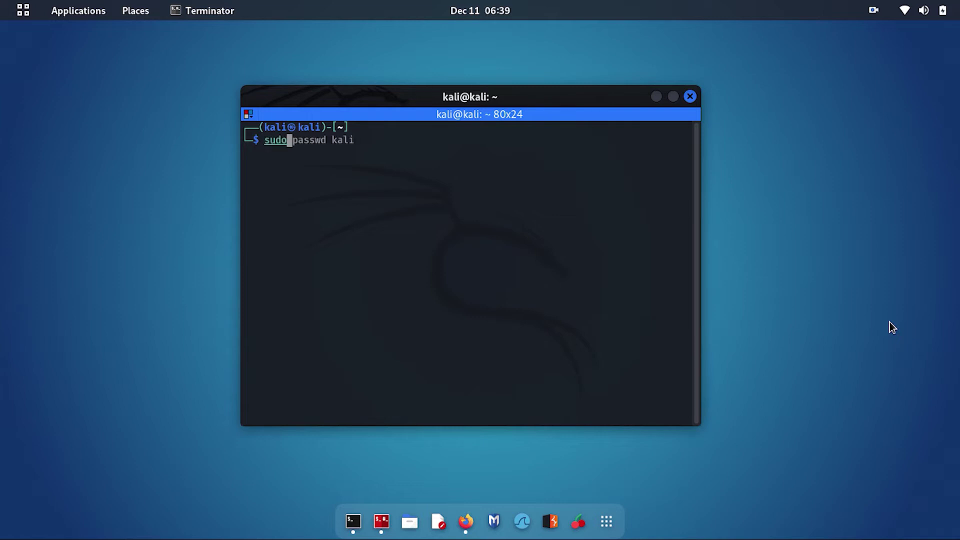
text( su)
key(Return)
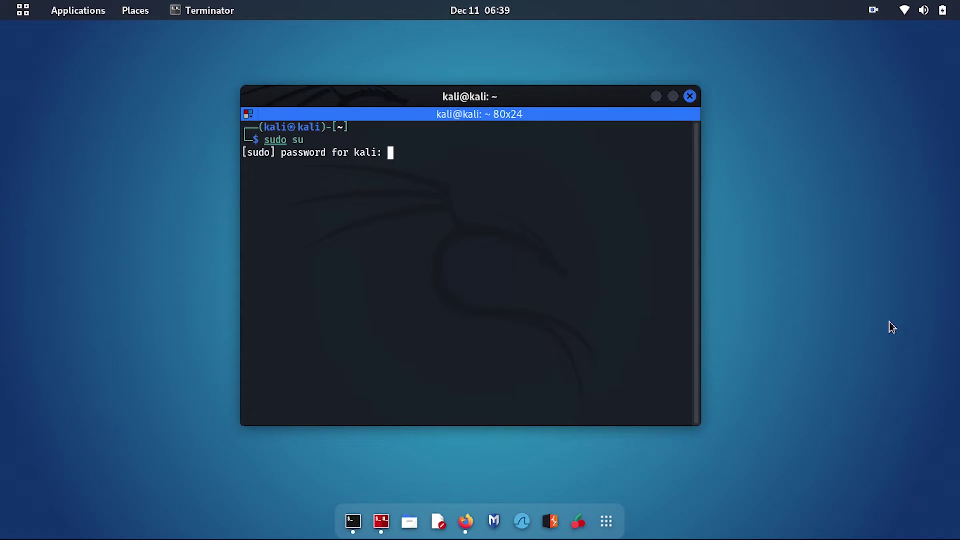
key(Return)
text(clear)
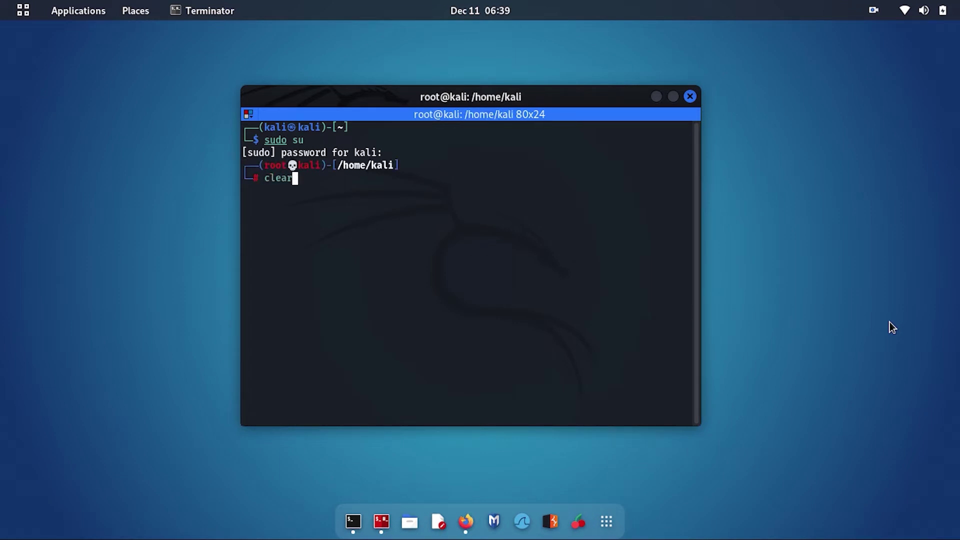
Clear and close the root shell, then look through the workspaces
key(Return)
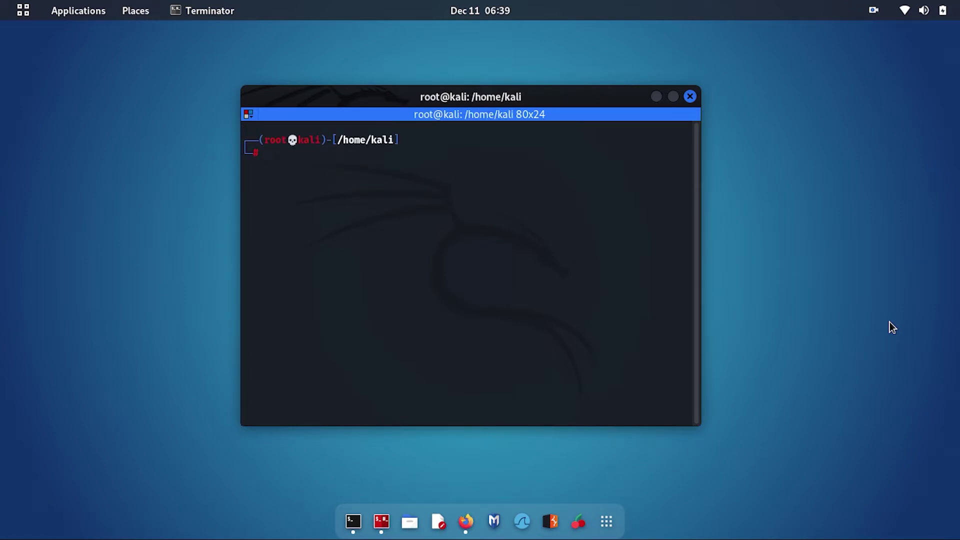
key(ctrl+d)
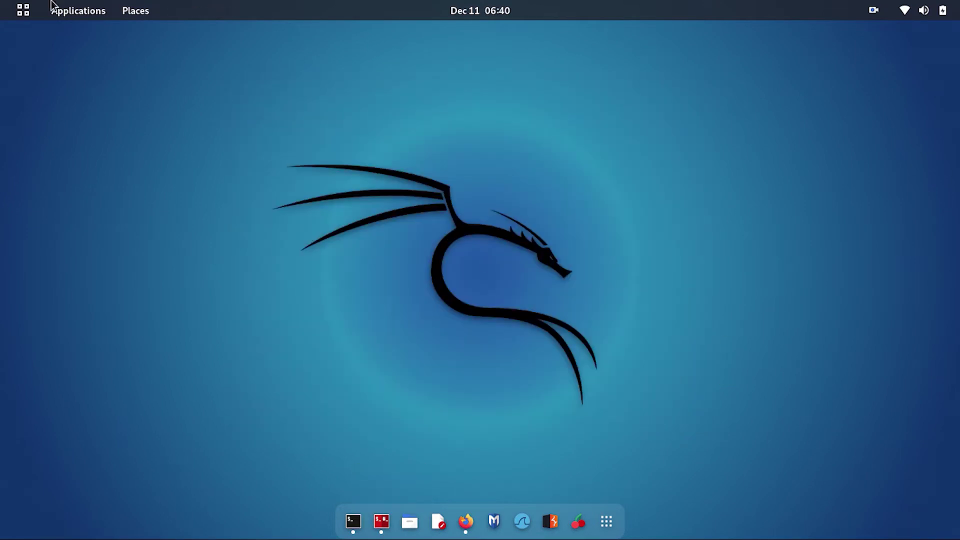
click(23, 10)
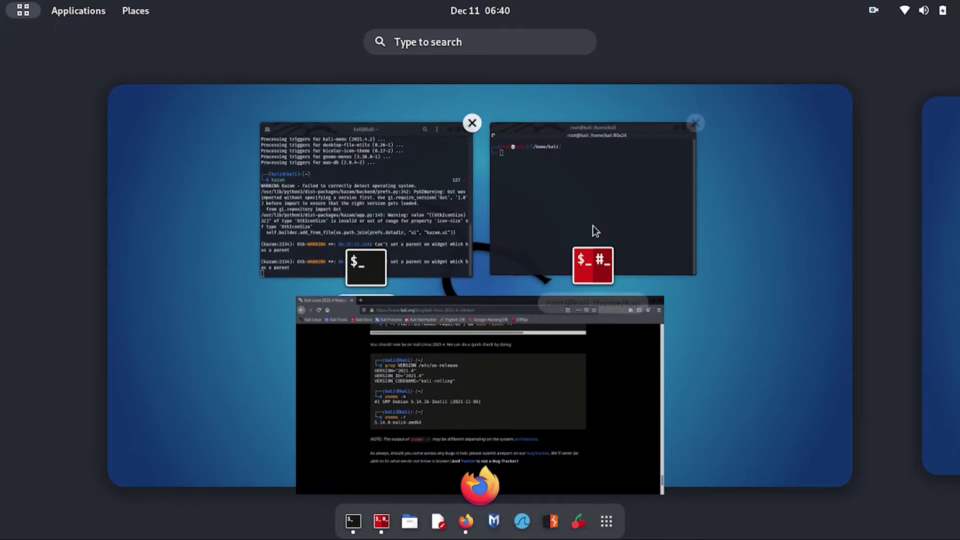
click(953, 254)
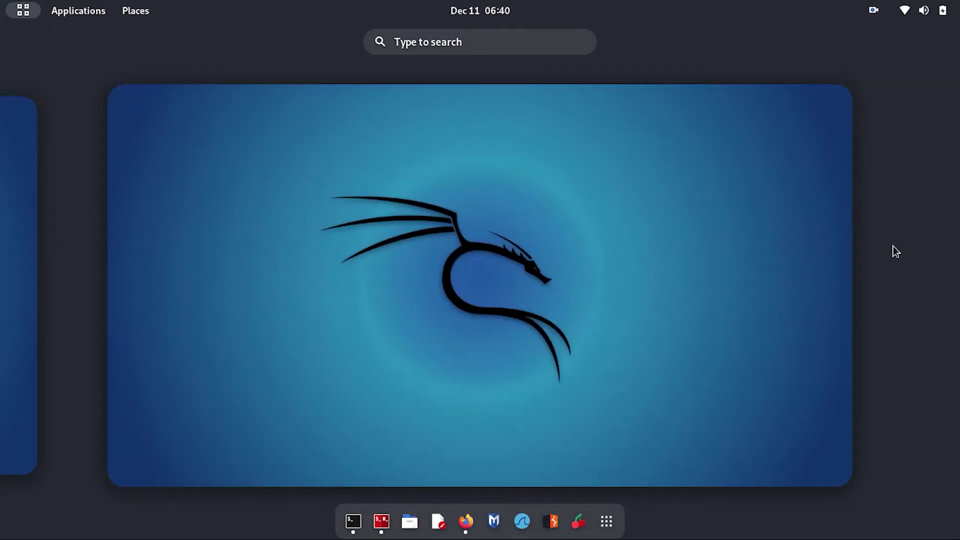
click(35, 186)
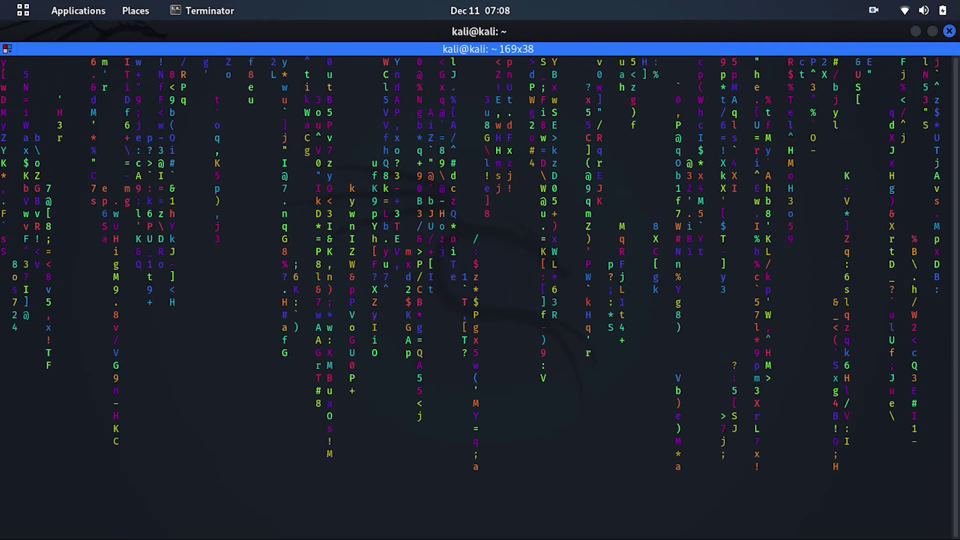
text(lsb_release -a)
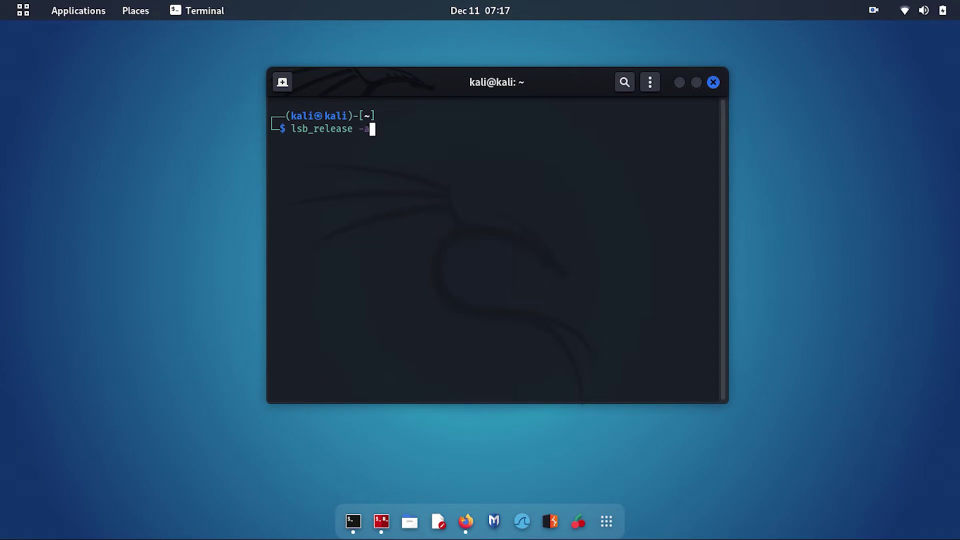
Run lsb_release -a, grep VERSION /etc/os-release, uname -a and uname -r
key(Return)
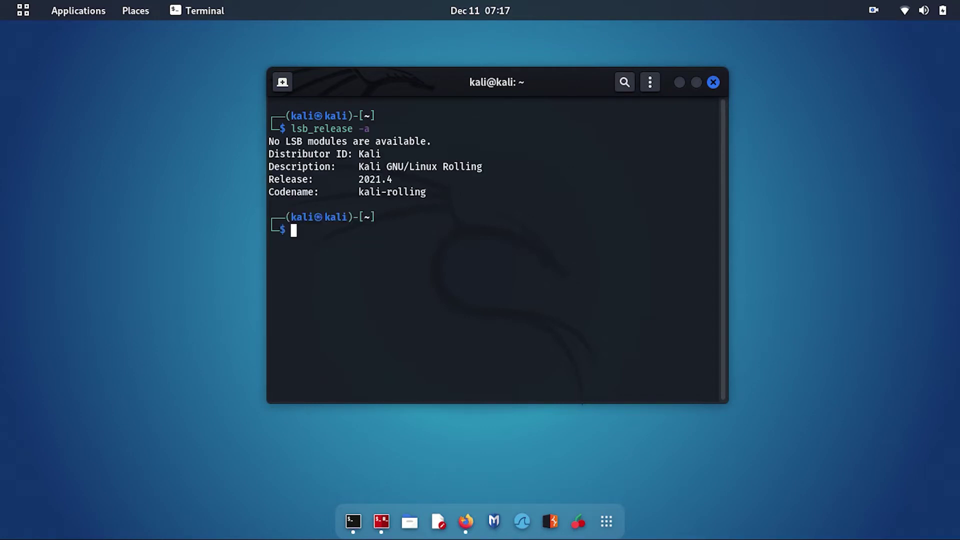
text(grep VER)
text(SION /E)
key(Tab)
text(os-release)
key(Return)
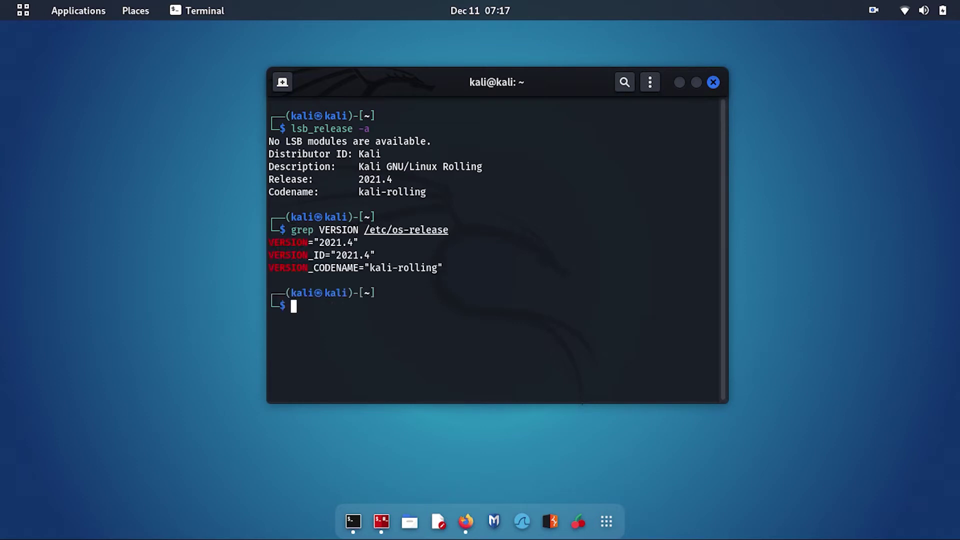
text(una)
text(me -a)
key(Return)
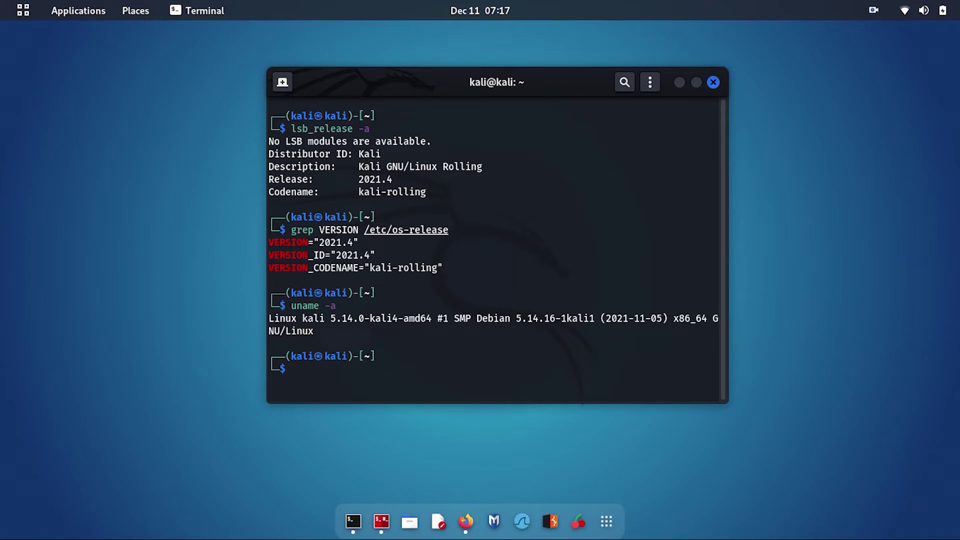
text(uname -r)
key(Return)
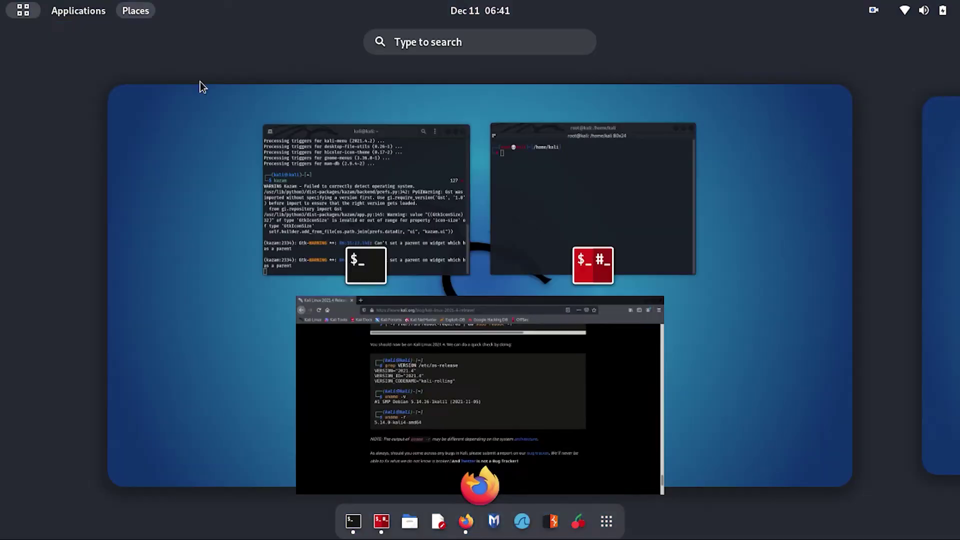
Page through the full application grid, then move to the empty second workspace
click(780, 357)
click(607, 522)
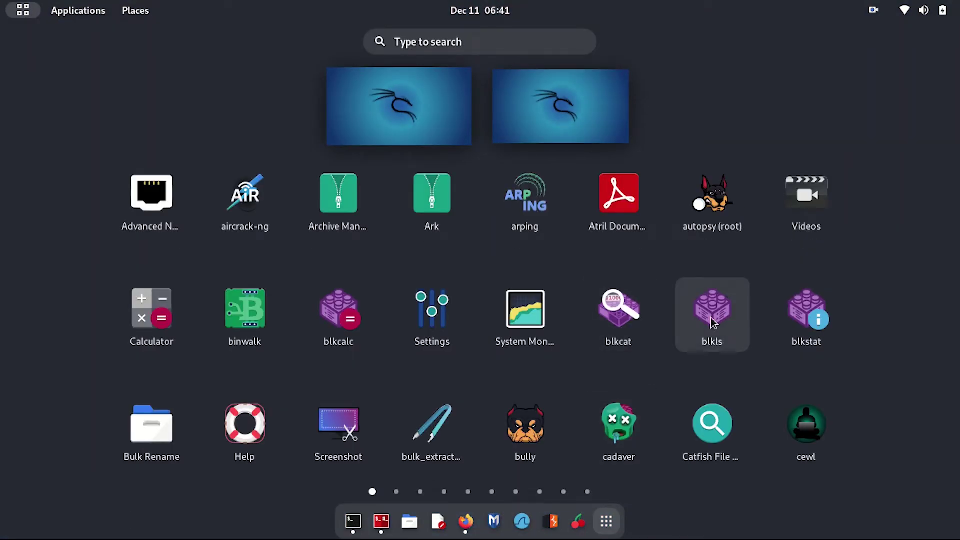
scroll(712, 318, down, 1)
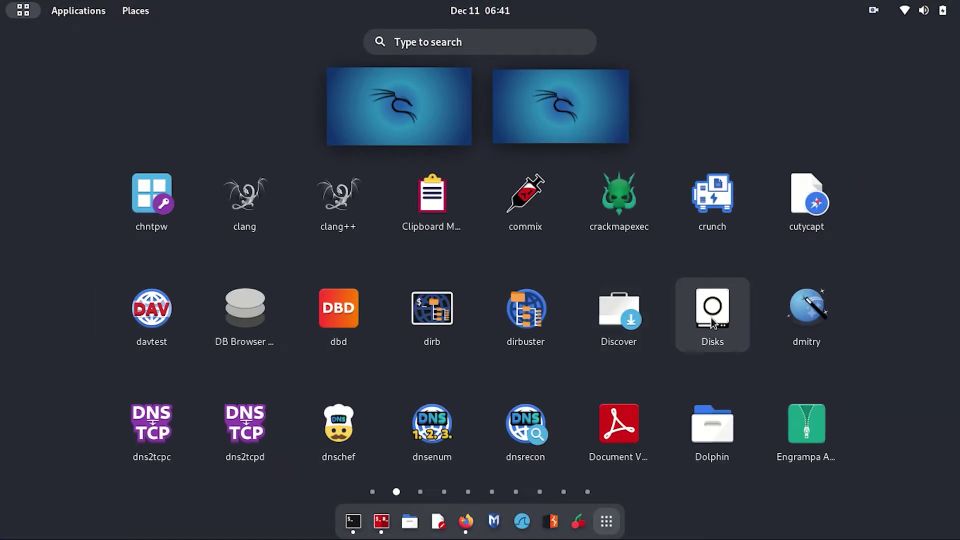
scroll(769, 344, down, 1)
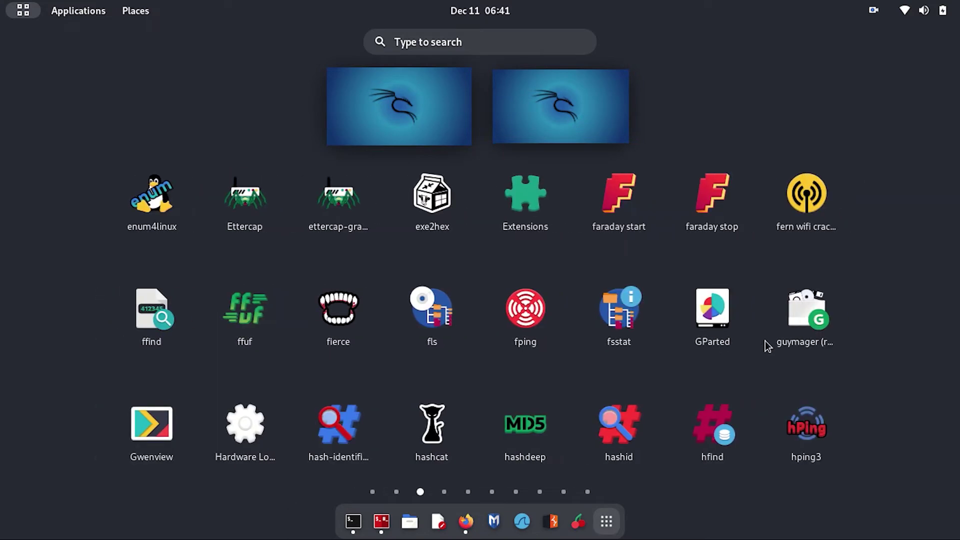
scroll(769, 346, down, 1)
scroll(769, 346, down, 1)
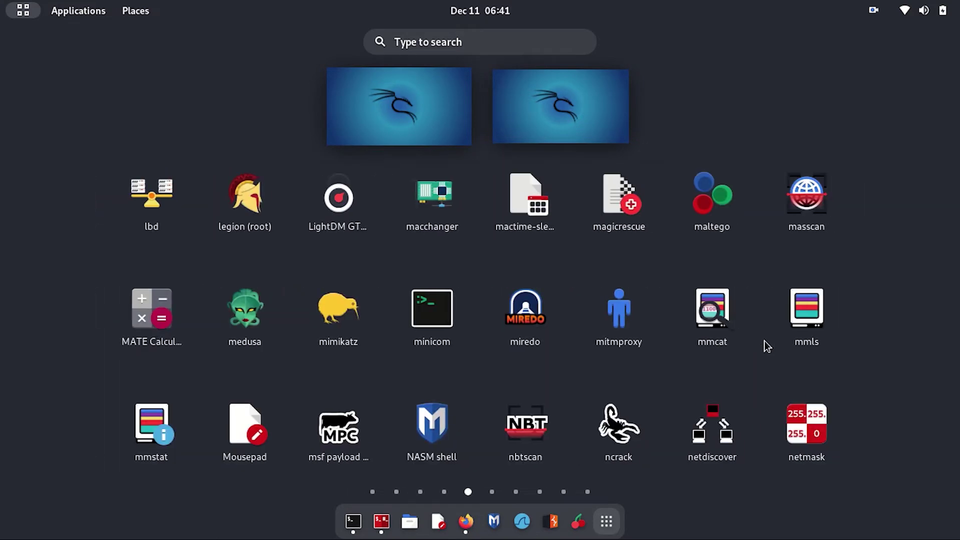
scroll(766, 346, down, 1)
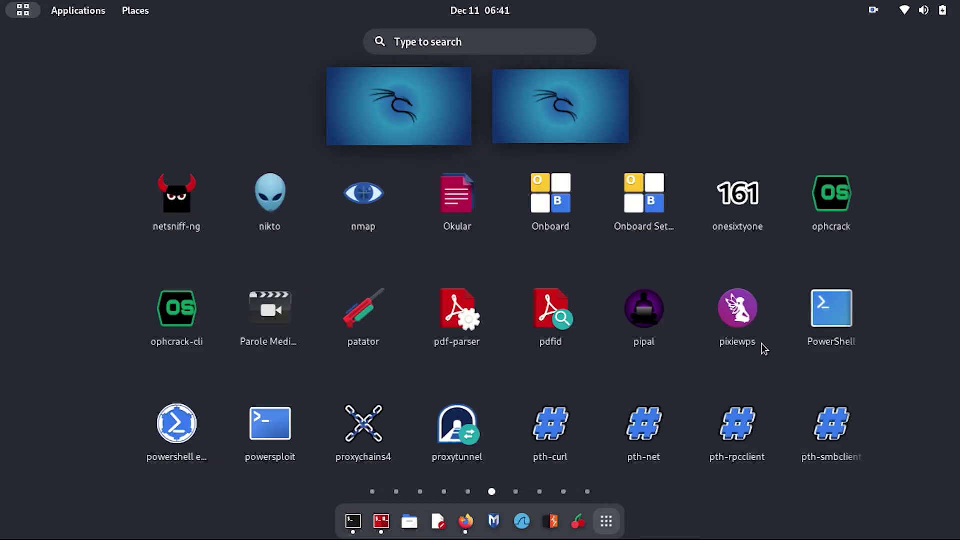
scroll(761, 350, down, 1)
scroll(761, 344, down, 1)
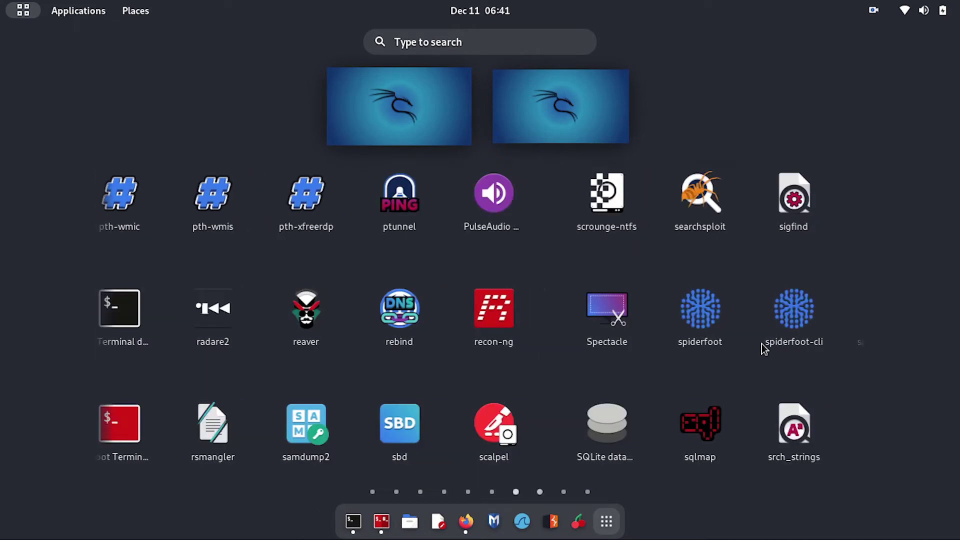
scroll(761, 343, down, 1)
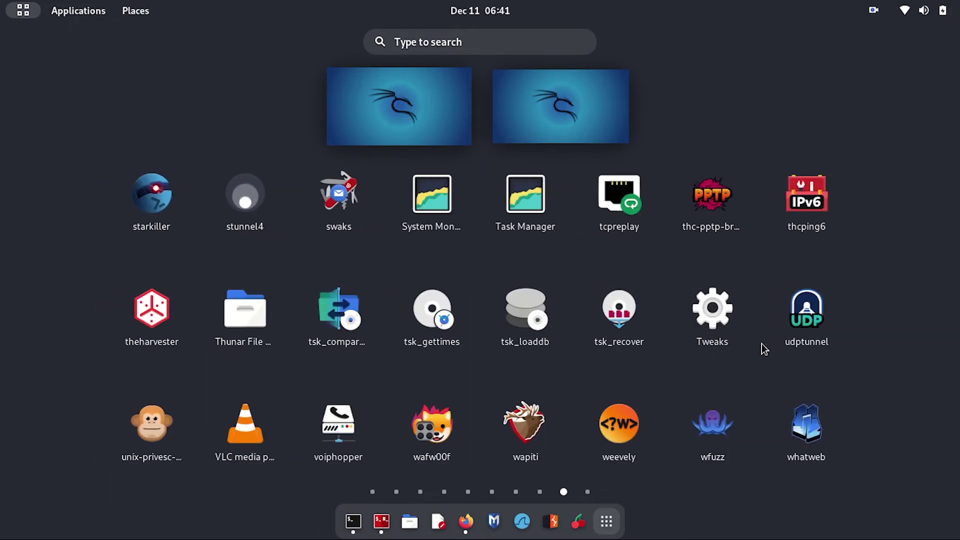
scroll(762, 344, down, 1)
scroll(762, 349, up, 1)
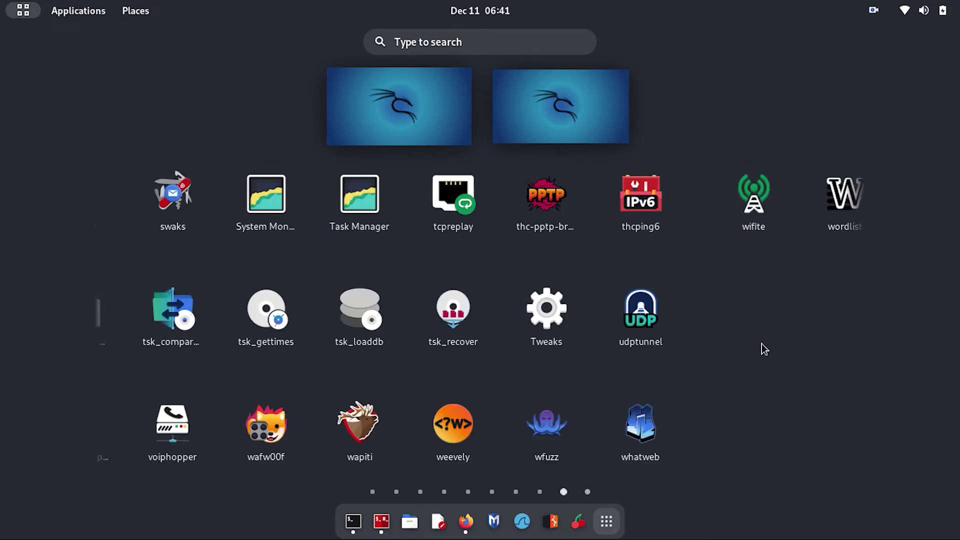
click(567, 108)
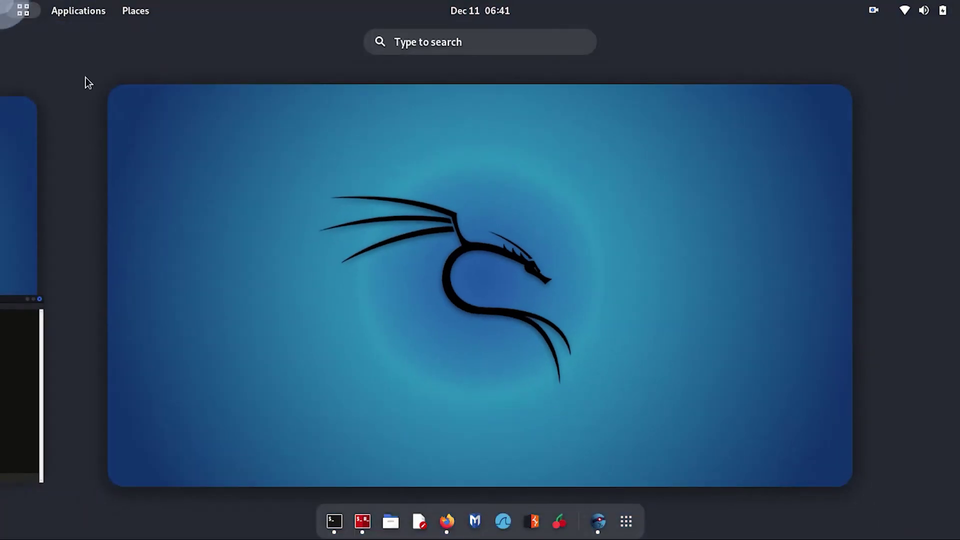
Close the Starkiller window from the overview and focus the root Terminator window
click(34, 205)
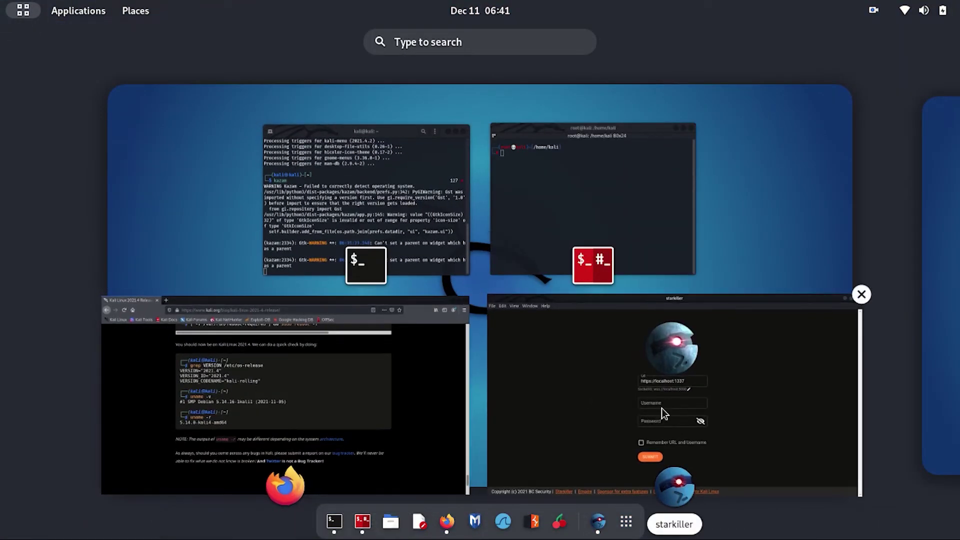
drag(651, 420, 893, 360)
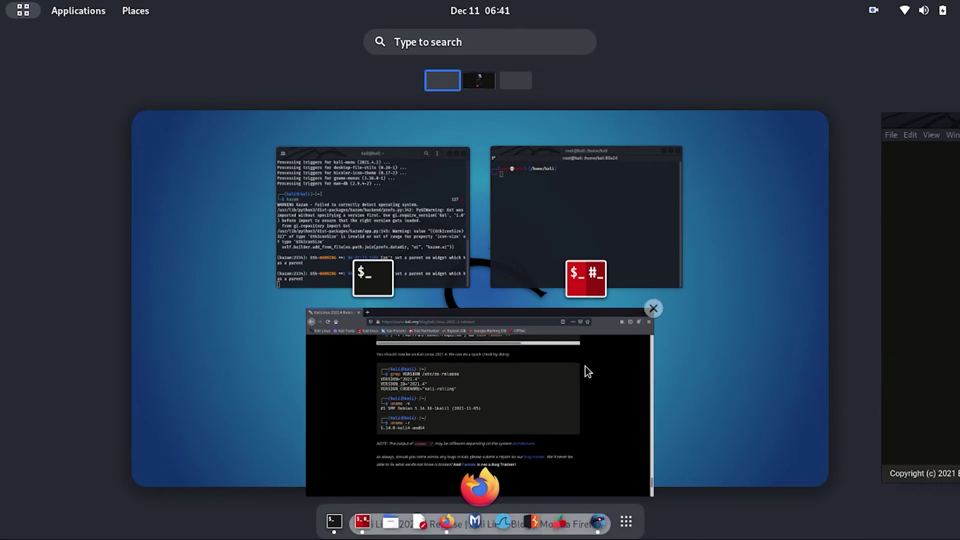
scroll(587, 372, down, 1)
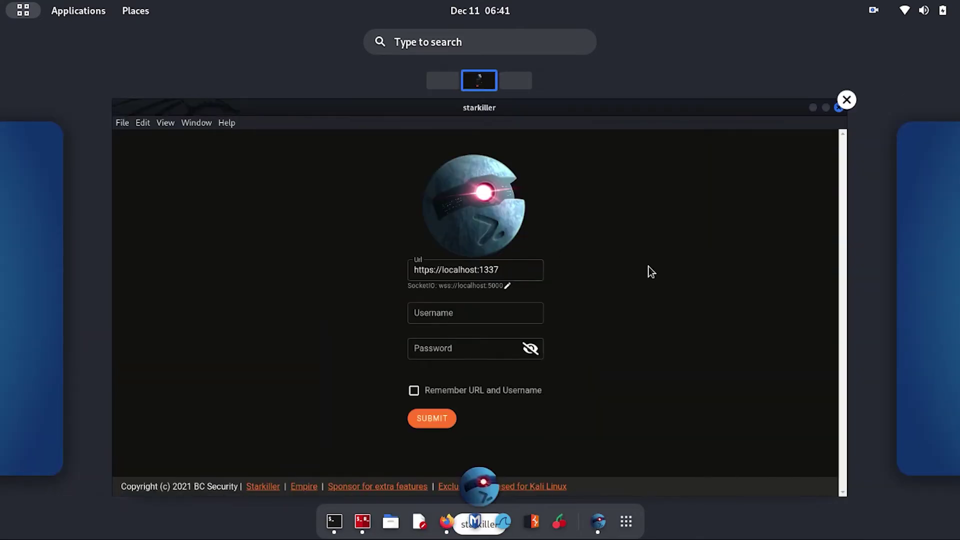
scroll(653, 293, down, 1)
scroll(618, 317, up, 1)
scroll(618, 316, up, 1)
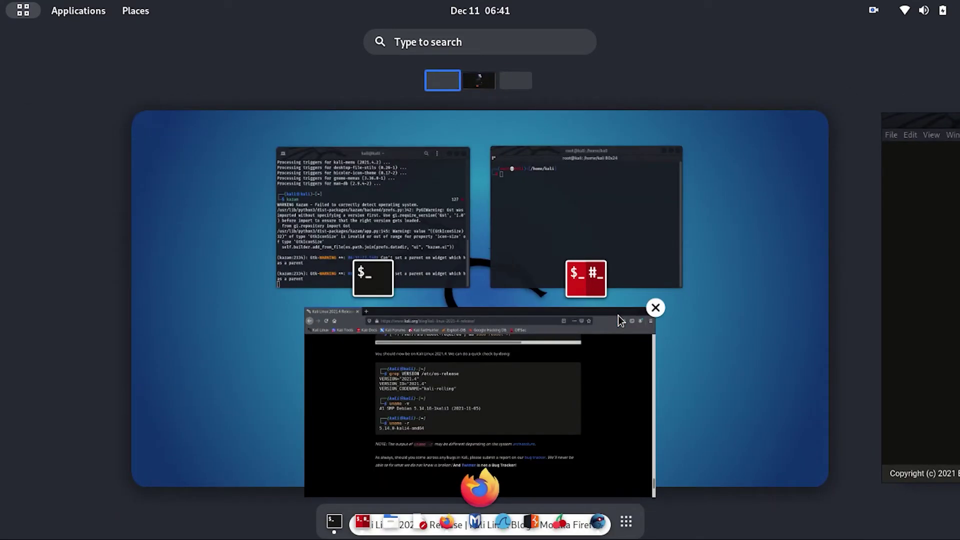
scroll(619, 316, down, 2)
scroll(619, 315, up, 1)
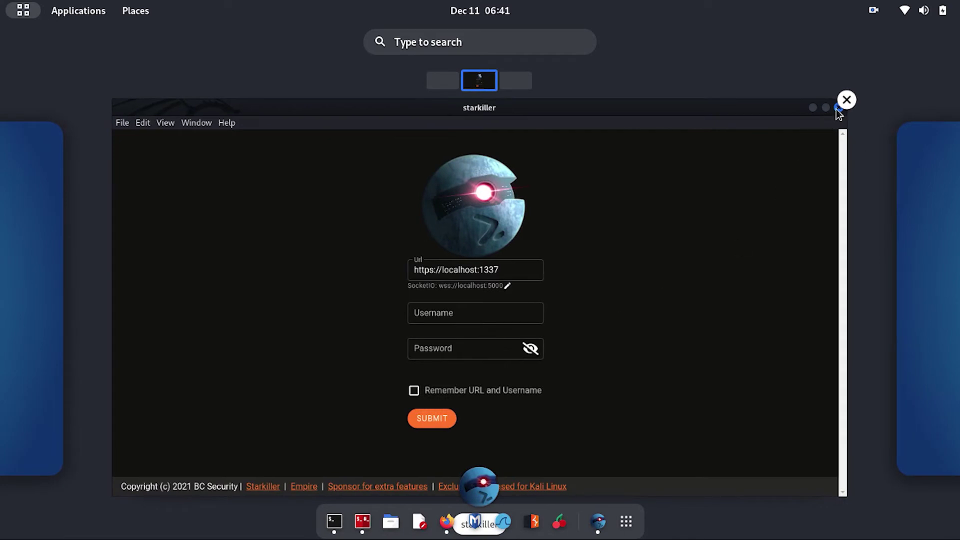
click(847, 101)
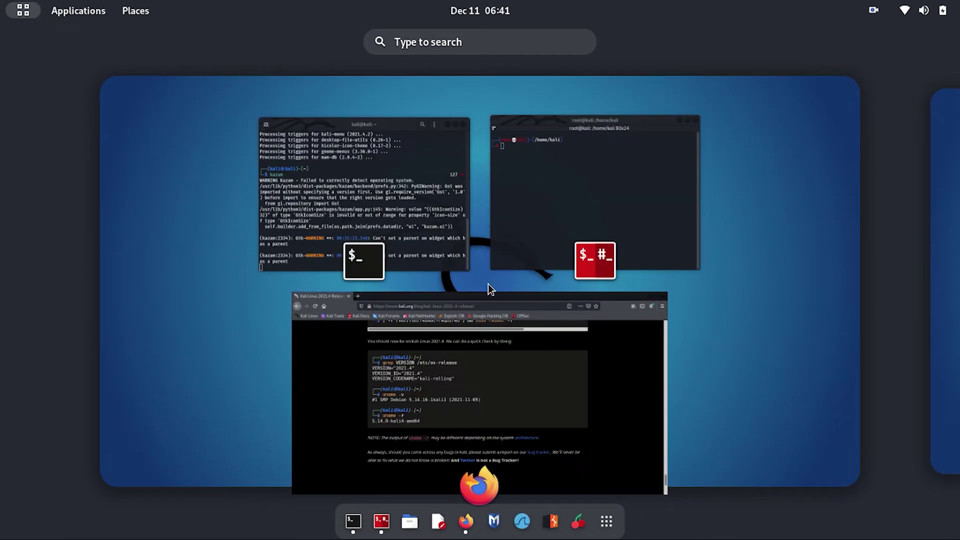
mouse_move(479, 393)
click(650, 208)
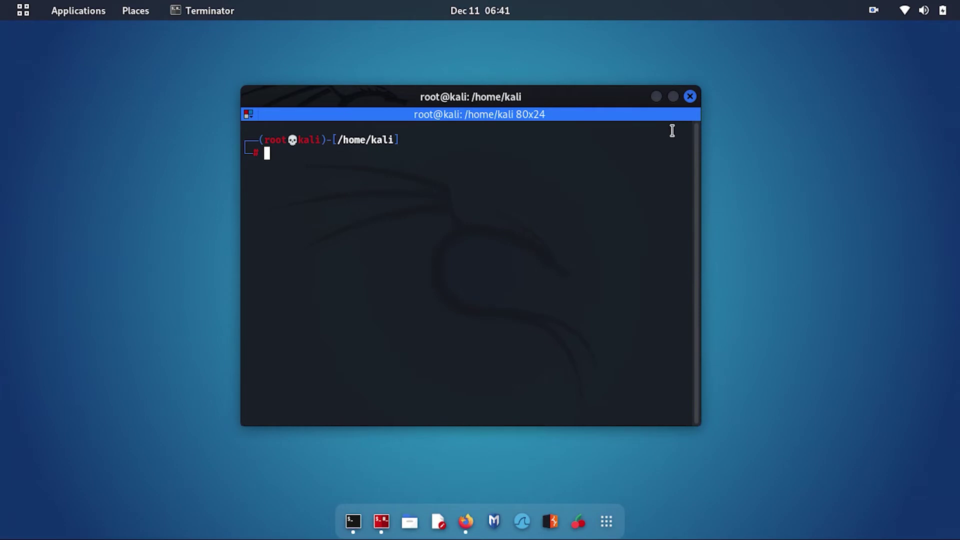
Expand and collapse 02 - Vulnerability Analysis in the Applications menu, then launch Settings
click(23, 10)
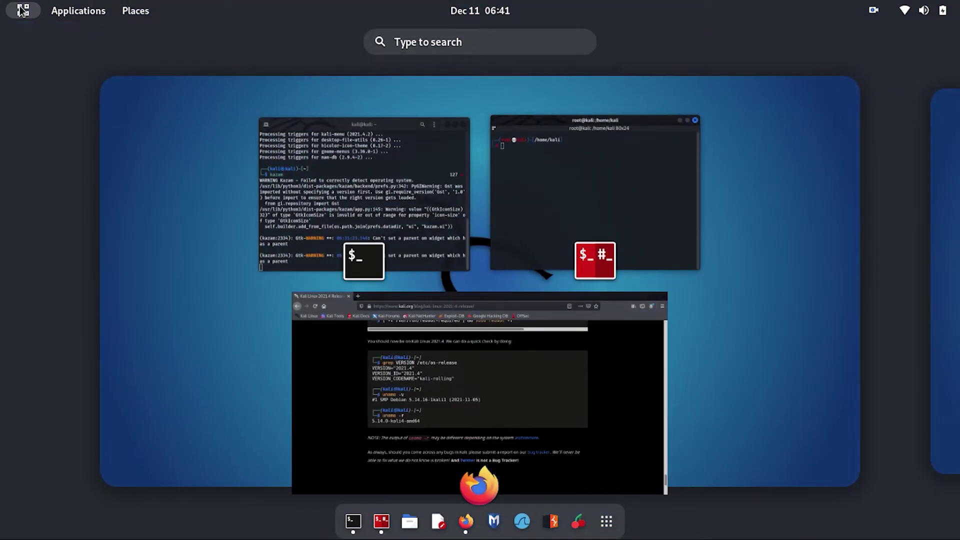
click(23, 11)
click(79, 11)
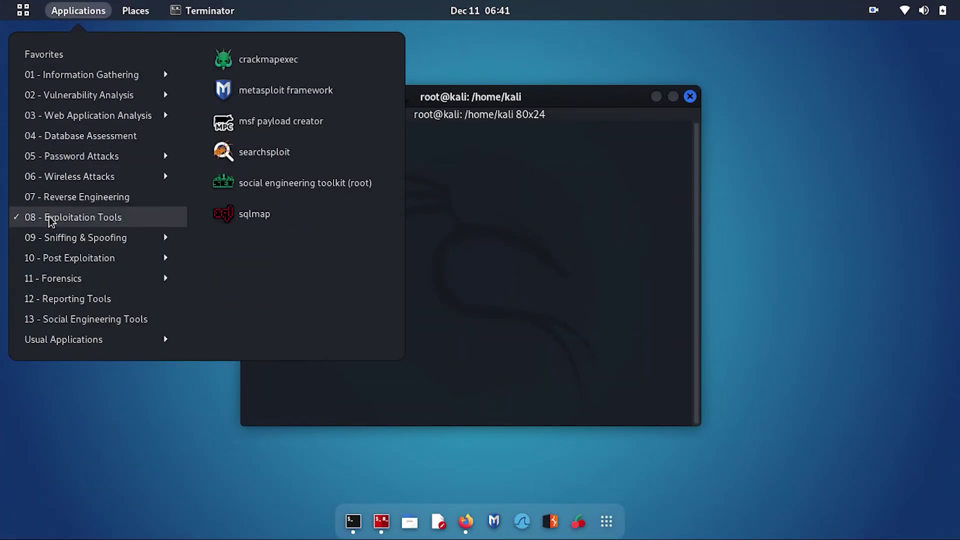
mouse_move(64, 339)
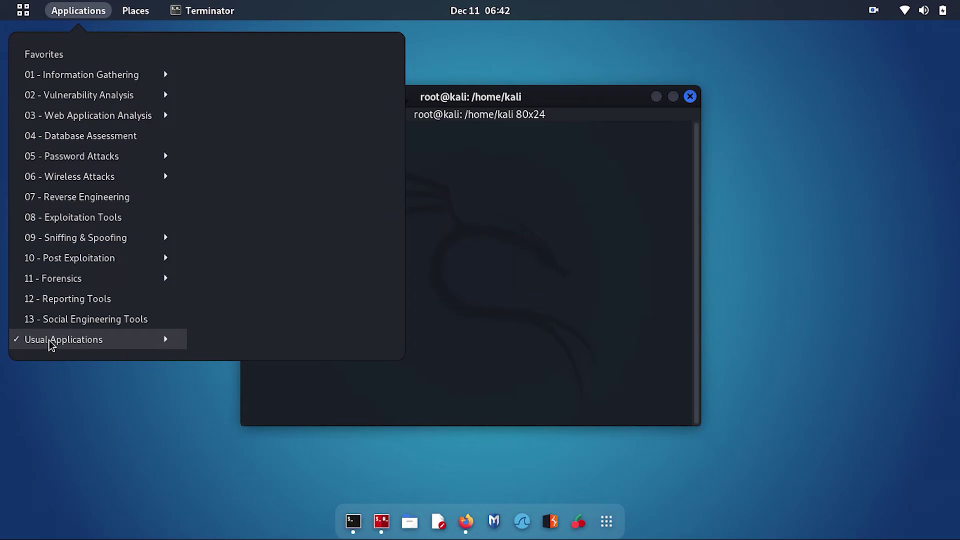
click(133, 96)
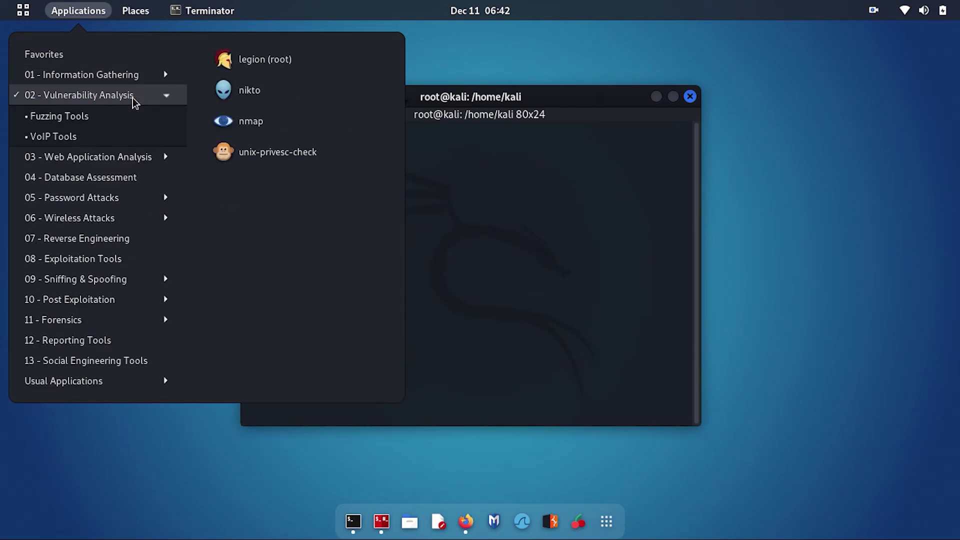
click(133, 94)
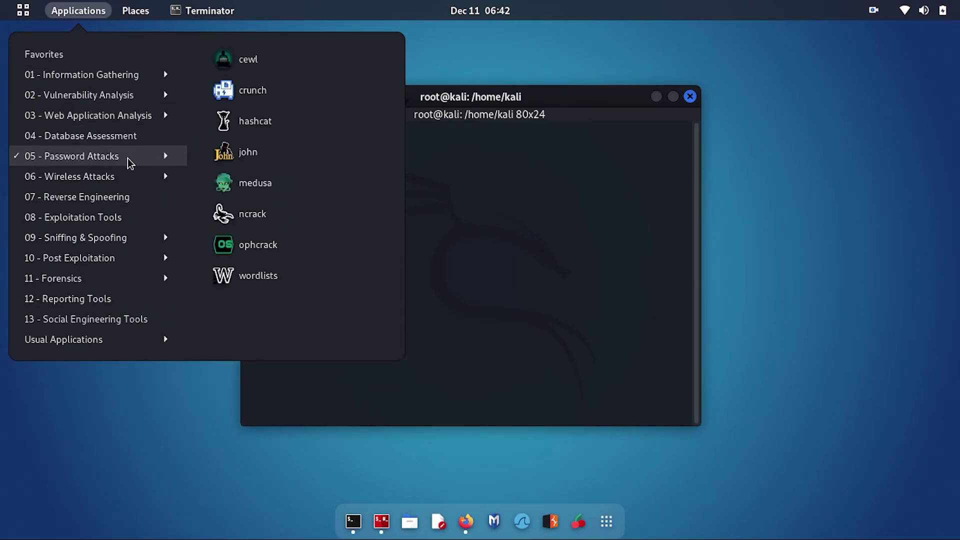
click(924, 11)
click(867, 201)
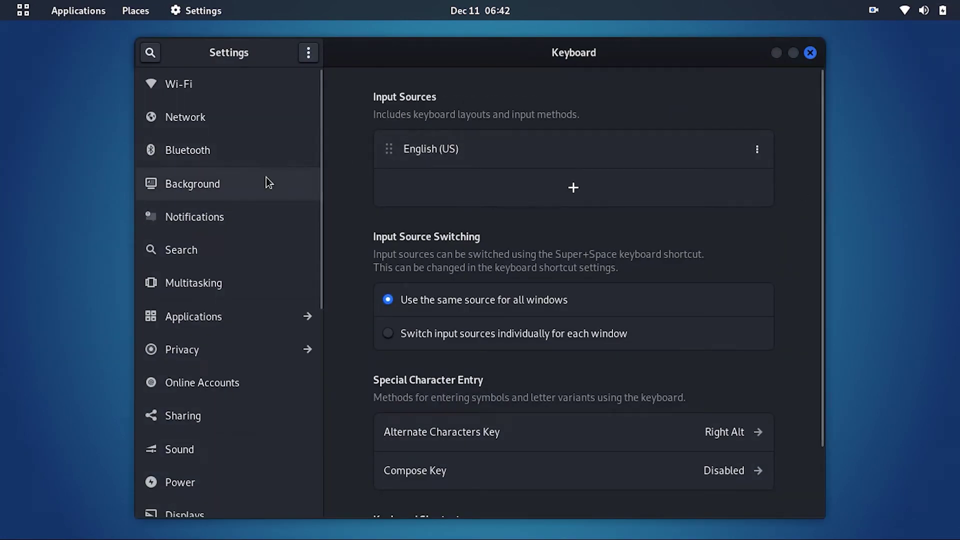
click(267, 182)
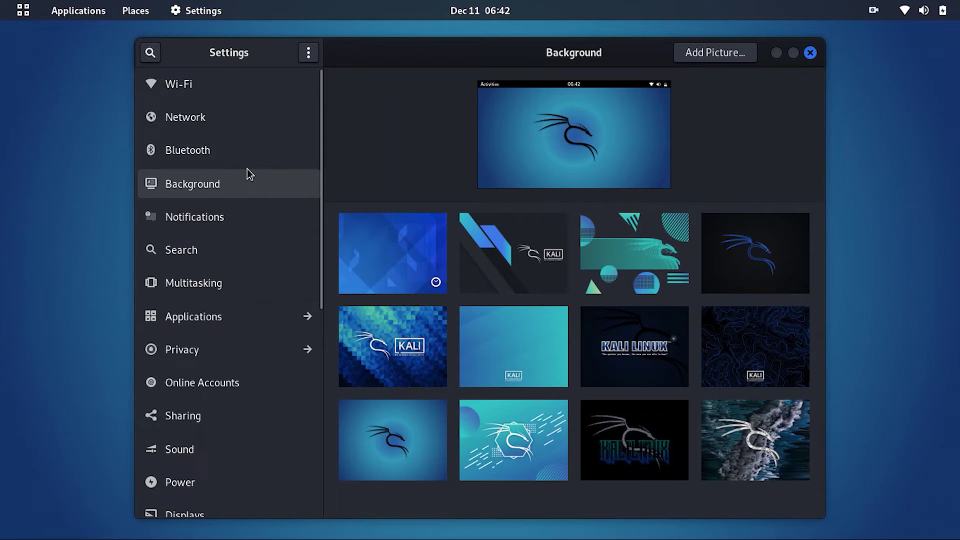
scroll(248, 170, down, 4)
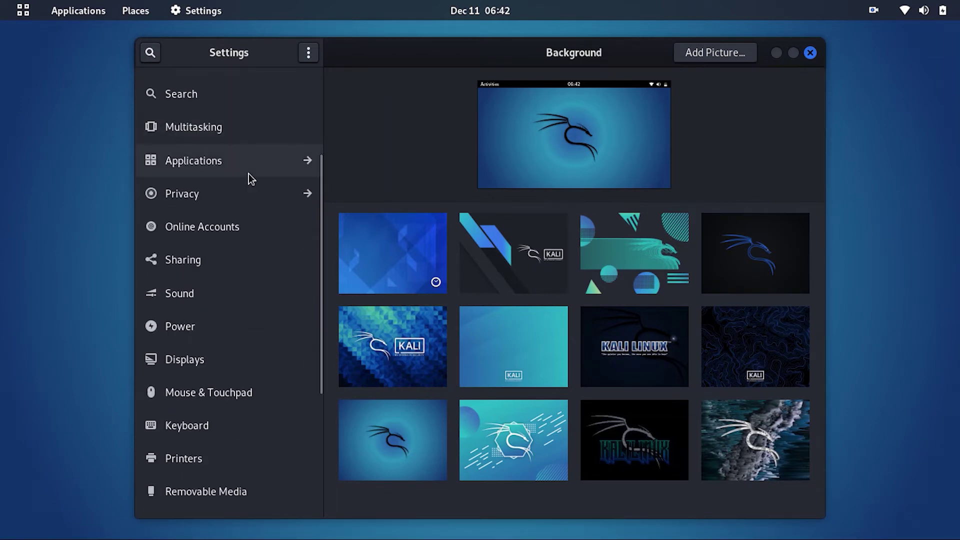
scroll(248, 173, down, 3)
scroll(244, 244, down, 3)
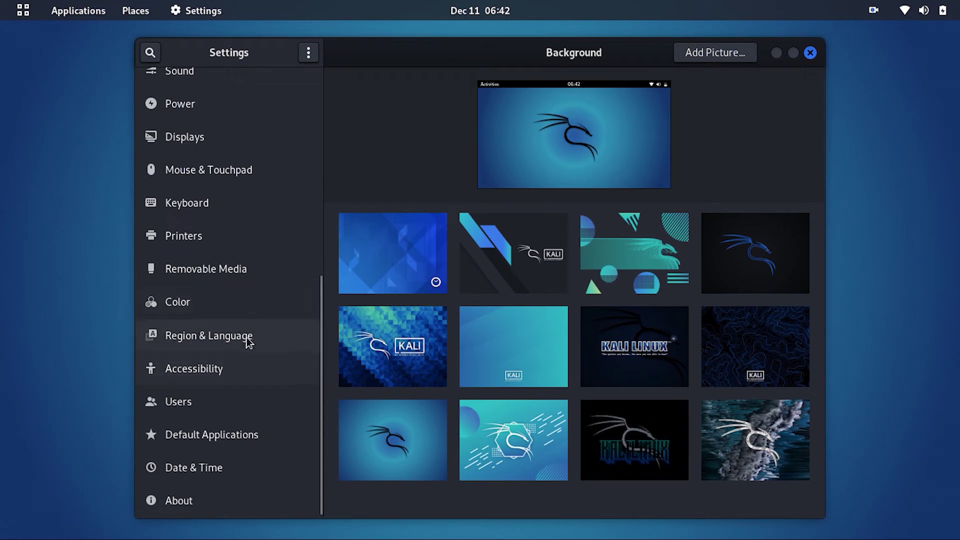
click(258, 308)
click(255, 269)
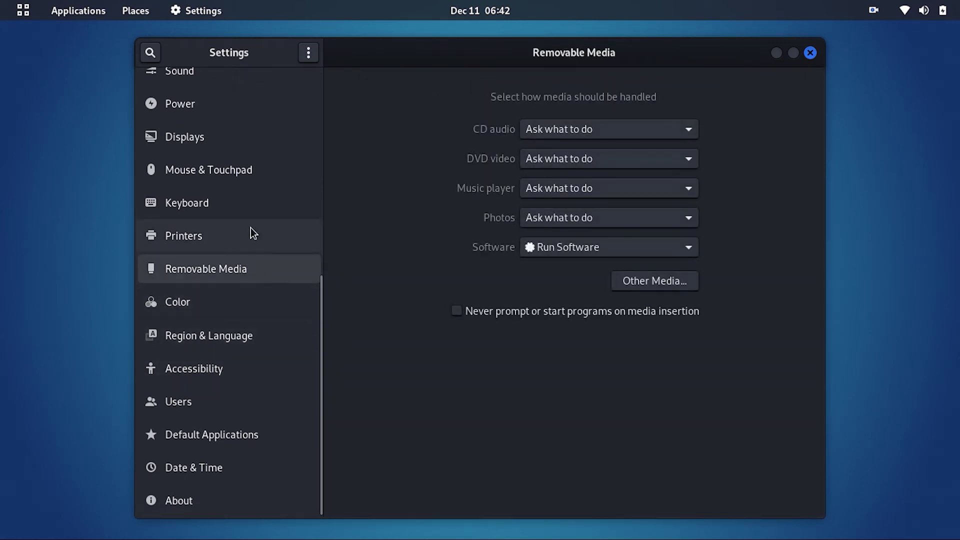
scroll(252, 210, up, 1)
scroll(240, 173, up, 5)
scroll(229, 134, up, 3)
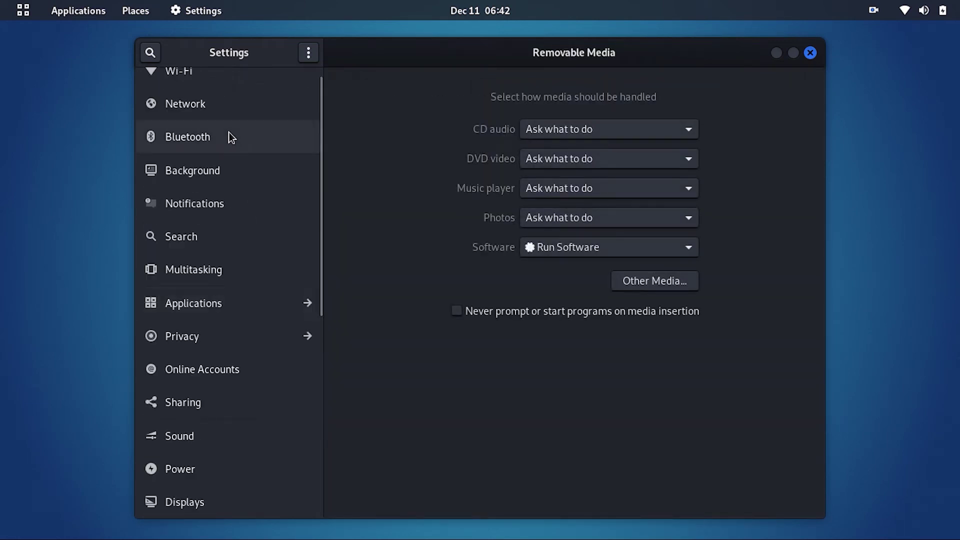
click(222, 176)
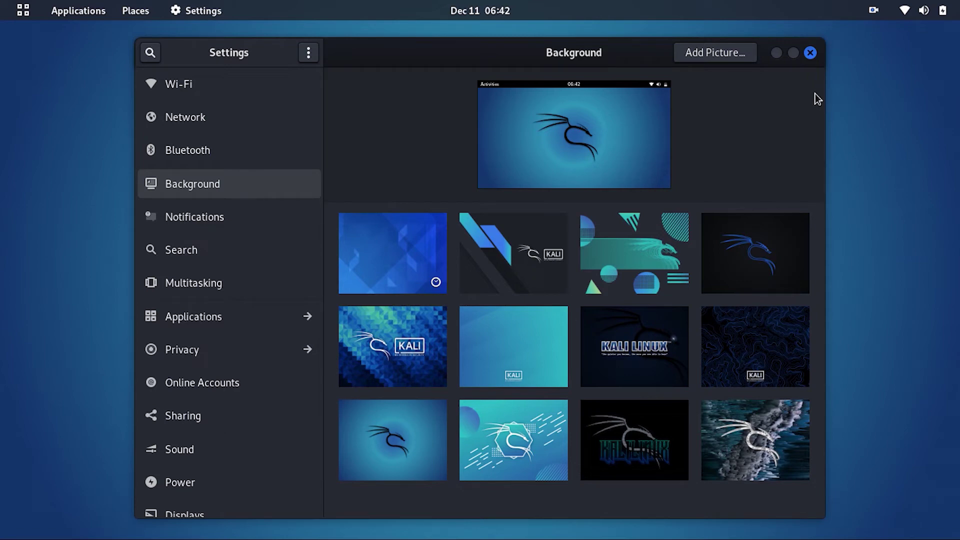
click(812, 54)
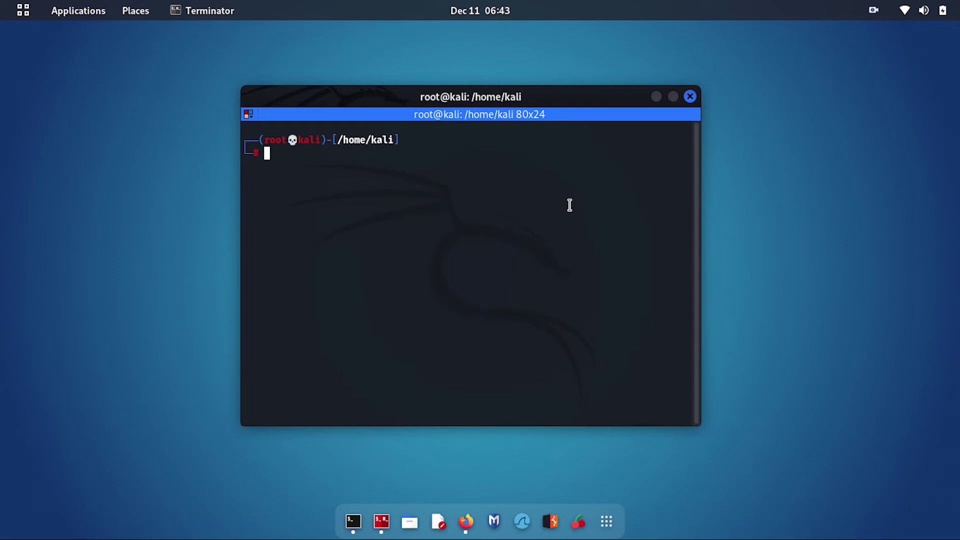
text(nano kali_u)
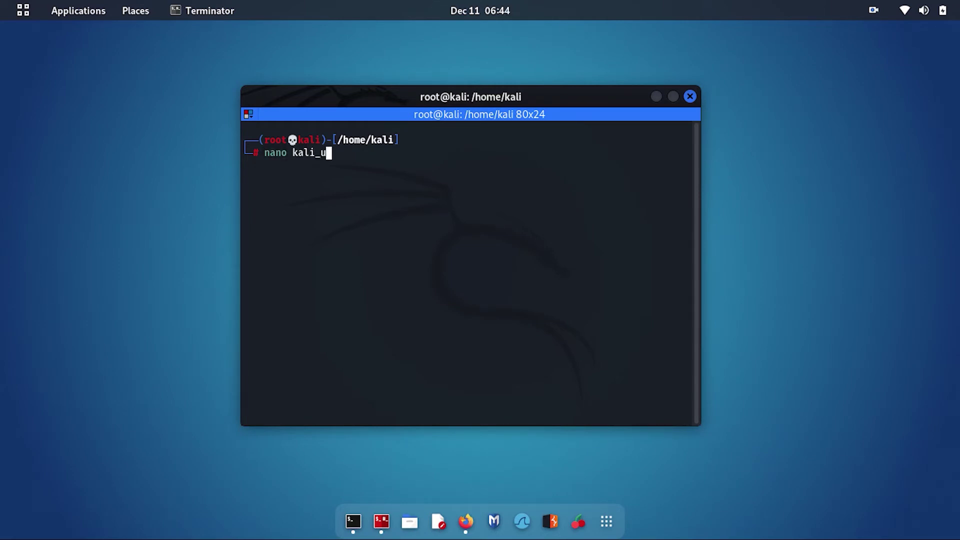
text(pdate.s)
text(h)
Write the chained apt-get update, upgrade, autoremove and autoclean line into kali_update.sh
key(Return)
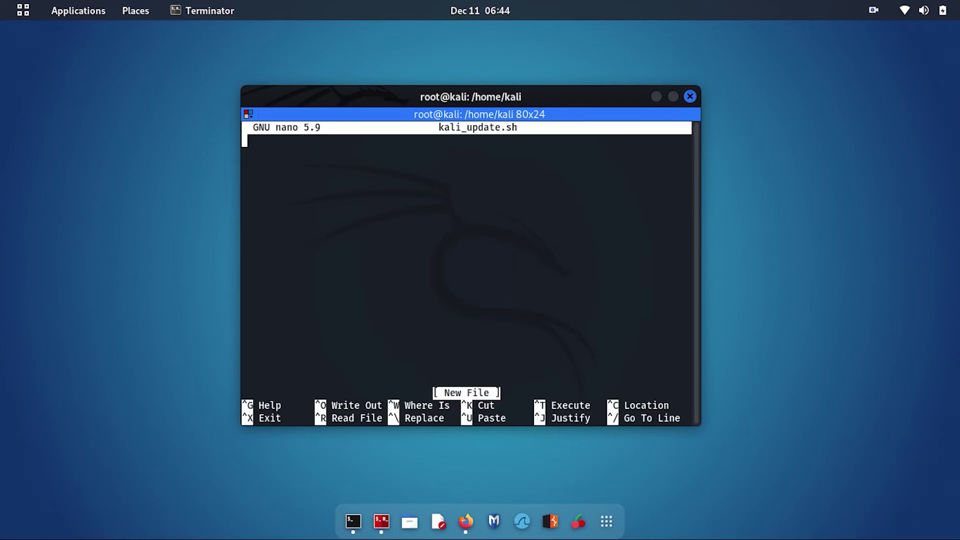
text(apt-get update -y && apt-get)
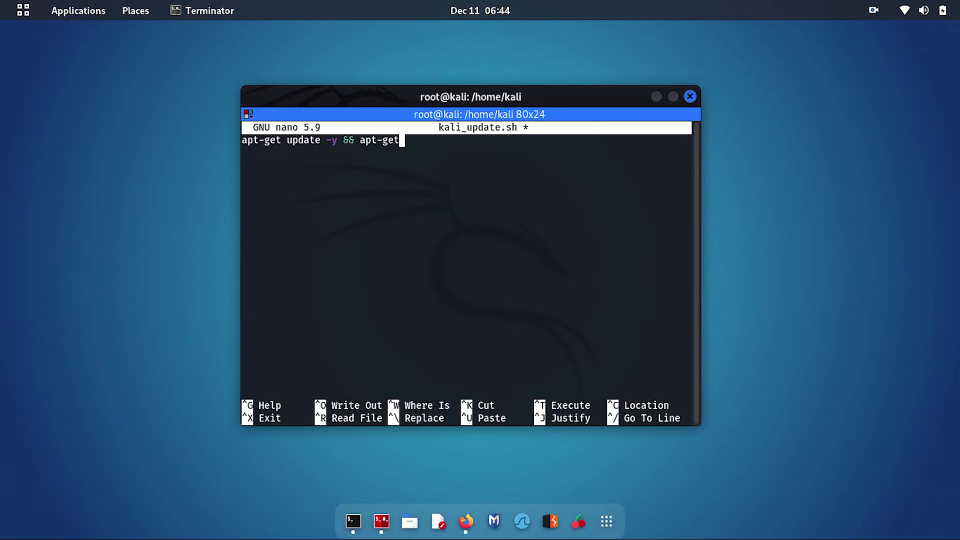
text( full-upgra)
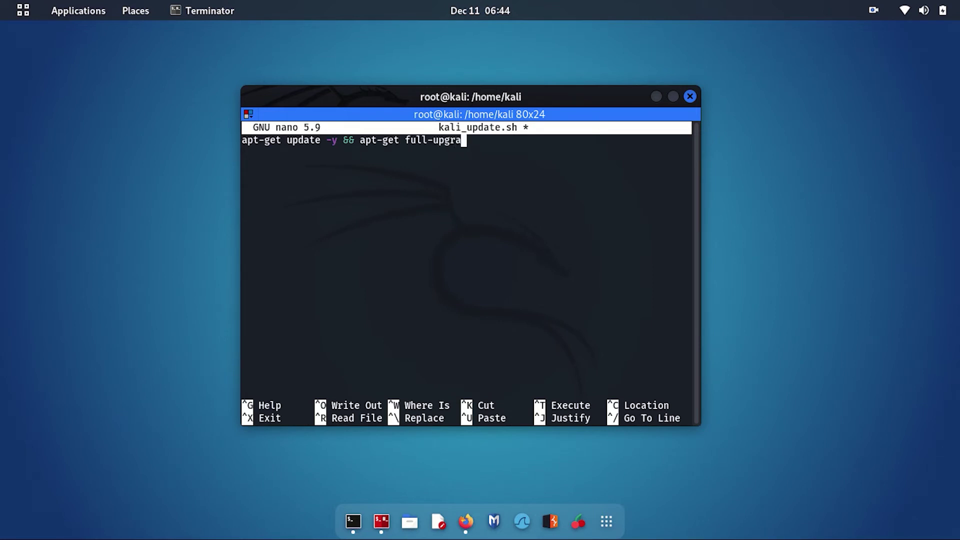
text(de -y  &&)
text( apt-get dist-upgrad)
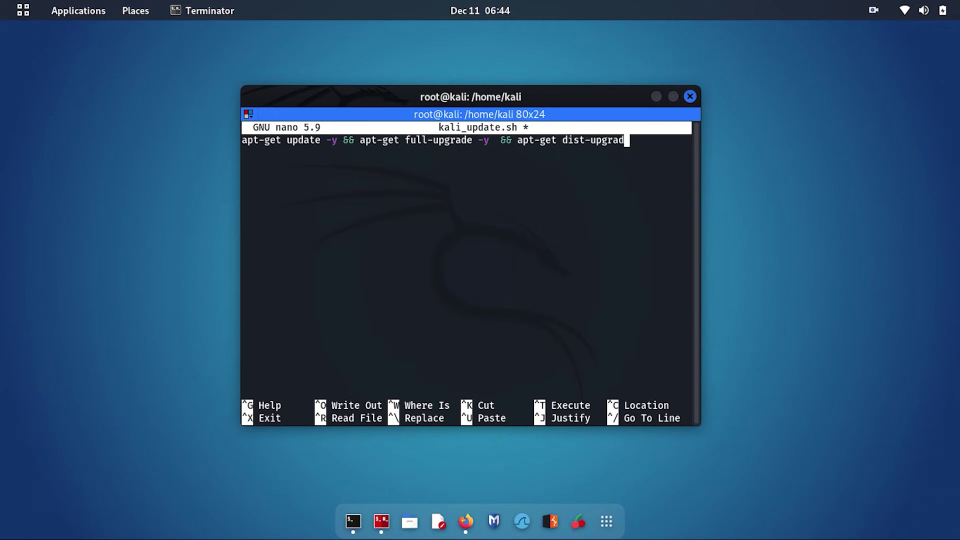
text(e -y &&ap)
key(BackSpace)
key(BackSpace)
text(apt auto)
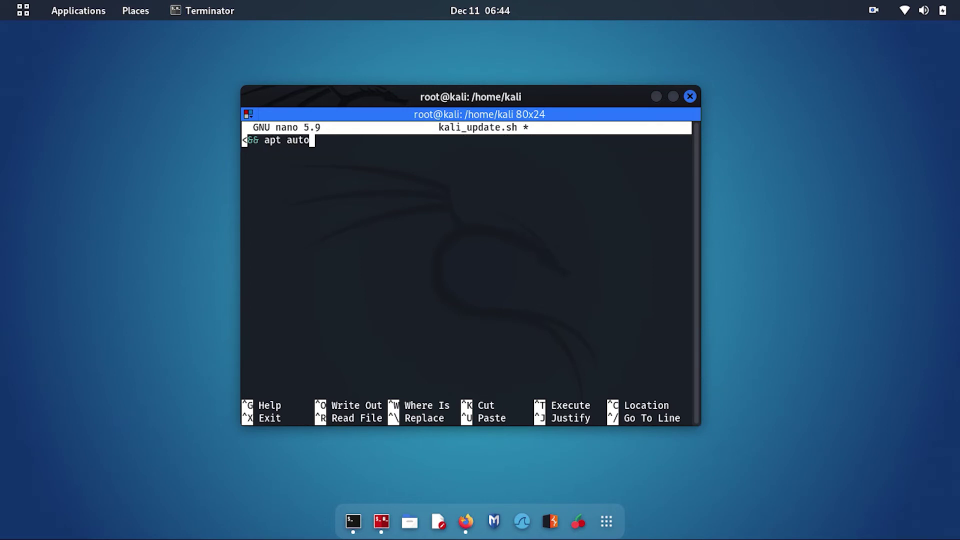
text(remove -y && apt au)
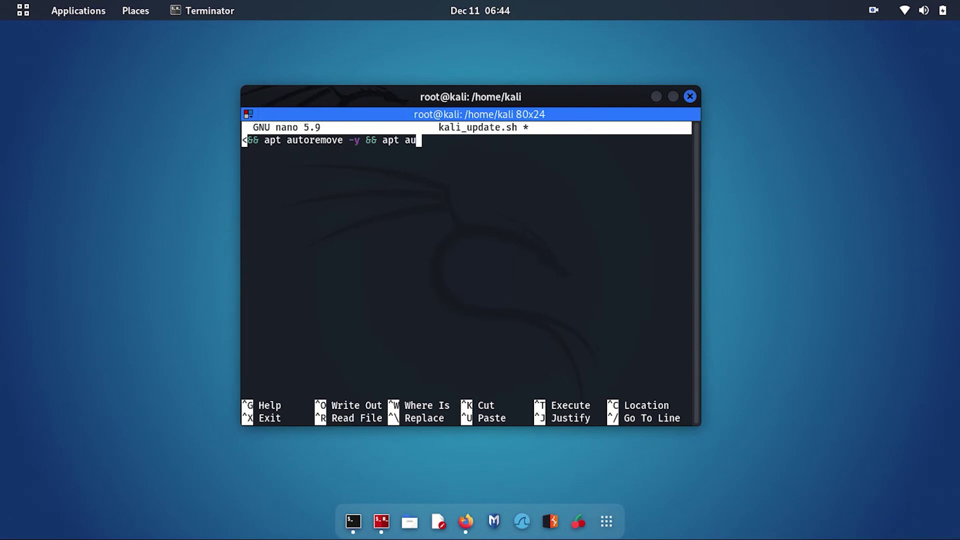
text(toclean)
key(Return)
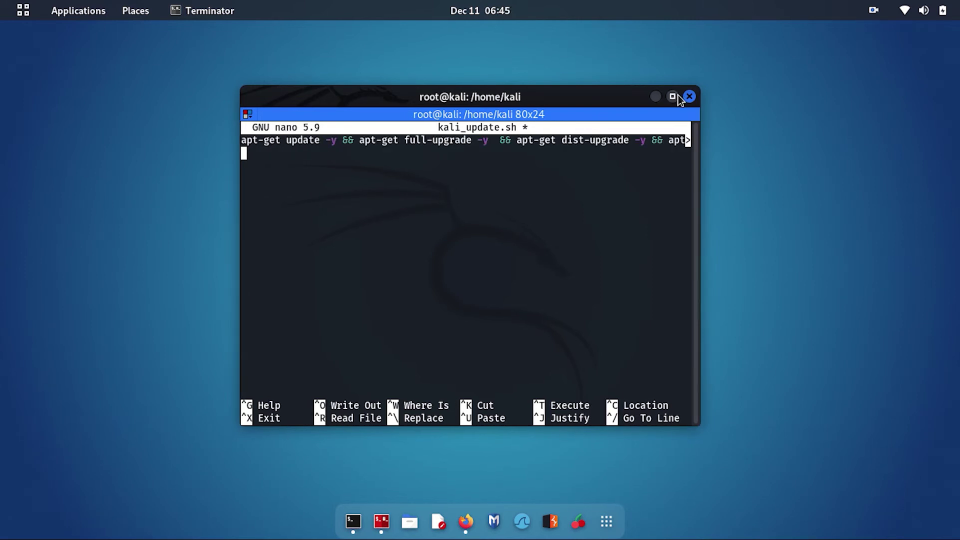
click(673, 97)
key(ctrl+x)
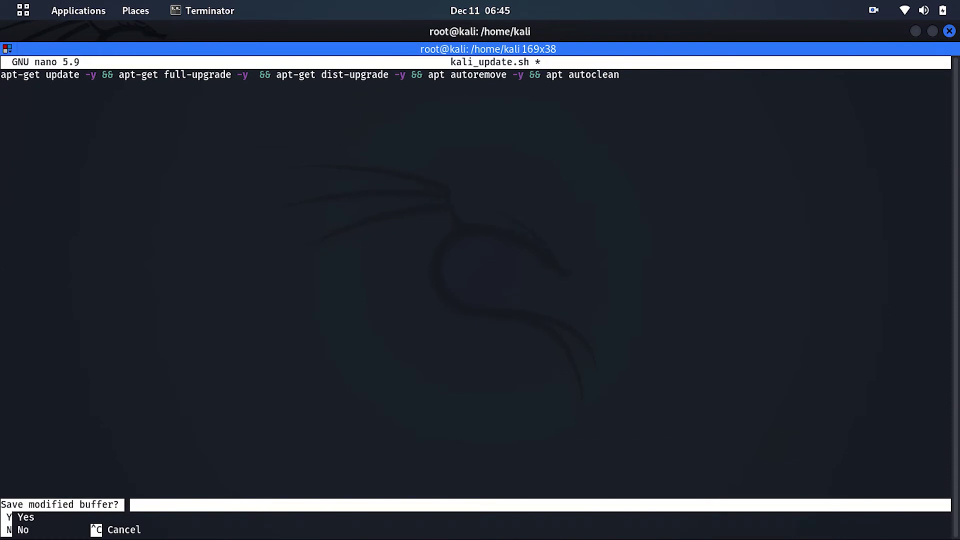
key(y)
Finish saving, make kali_update.sh executable with chmod +x, and run ./kali_update.sh
key(Return)
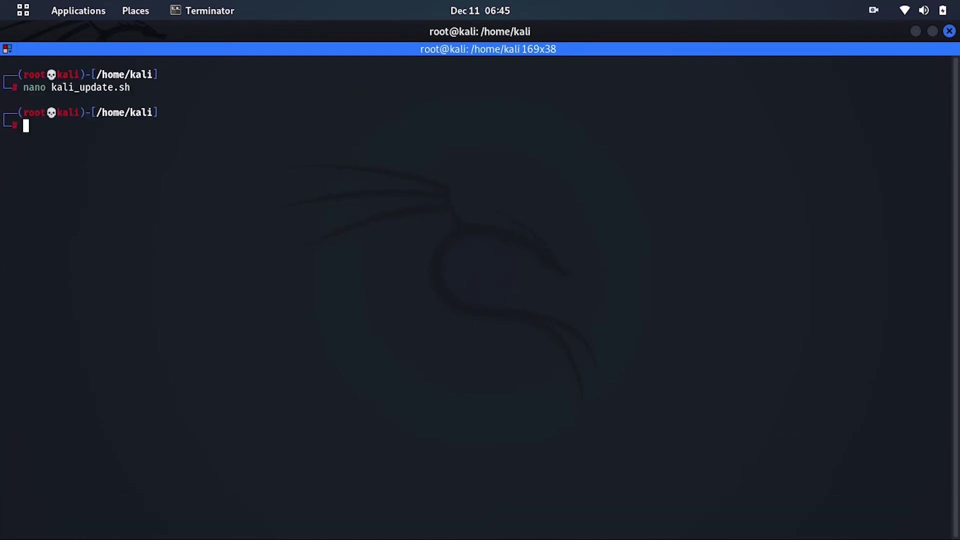
text(ls)
key(Return)
text(chmod +x k)
key(Tab)
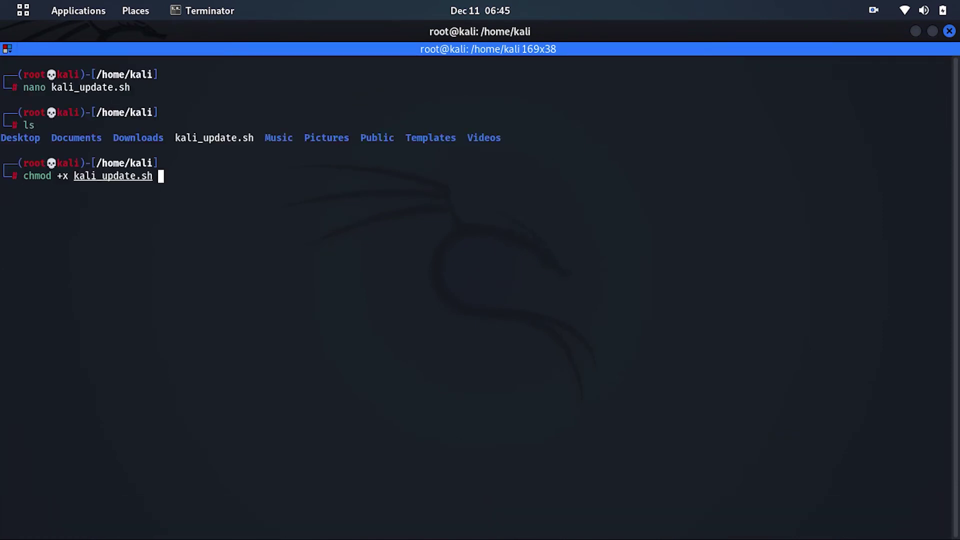
key(Return)
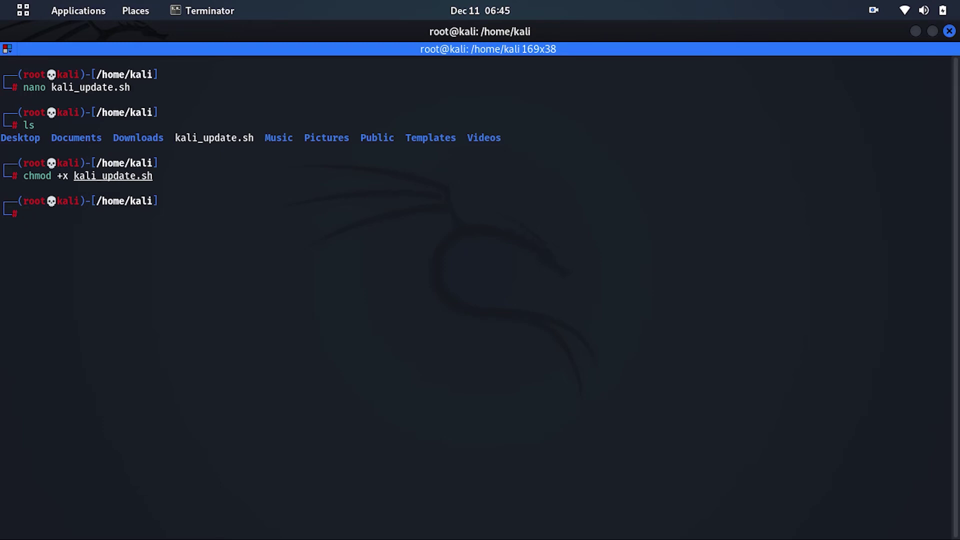
text(ls)
key(Return)
text(./k)
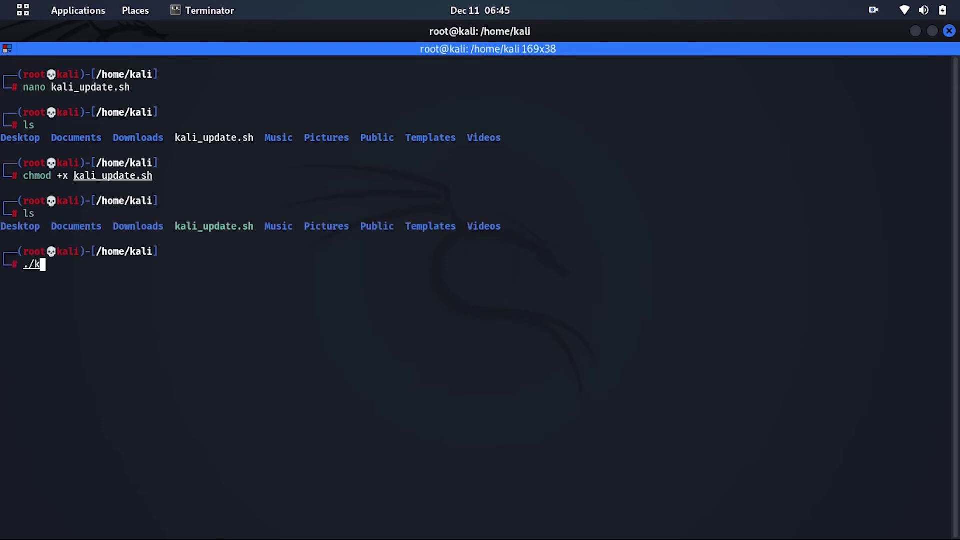
key(Tab)
key(Return)
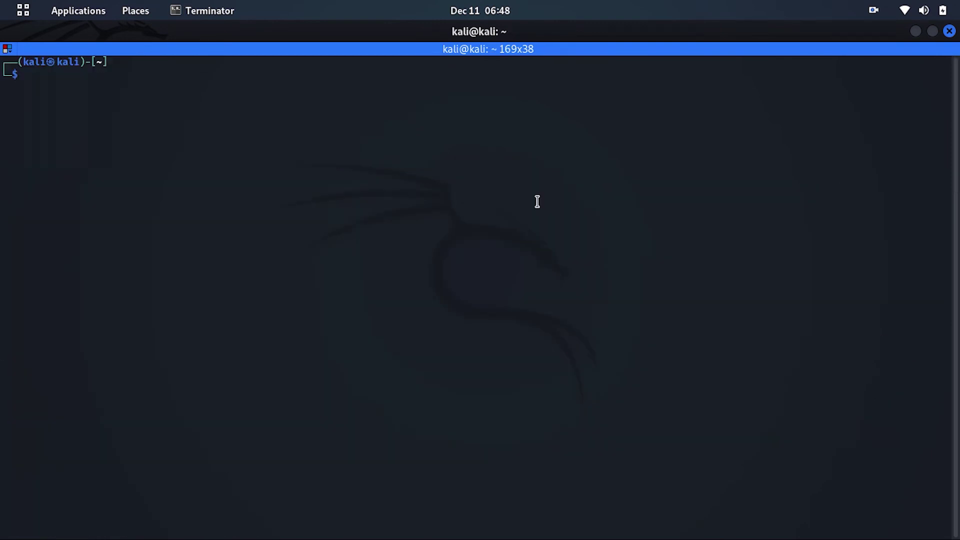
text(kali-tweaks)
Launch kali-tweaks and browse its Hardening OpenSSL and Samba options
key(Return)
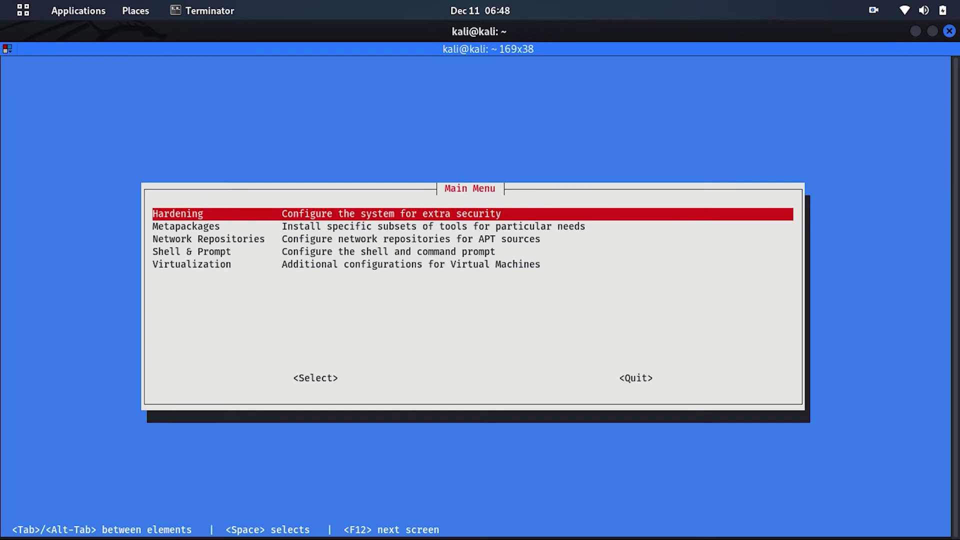
key(Return)
key(Down)
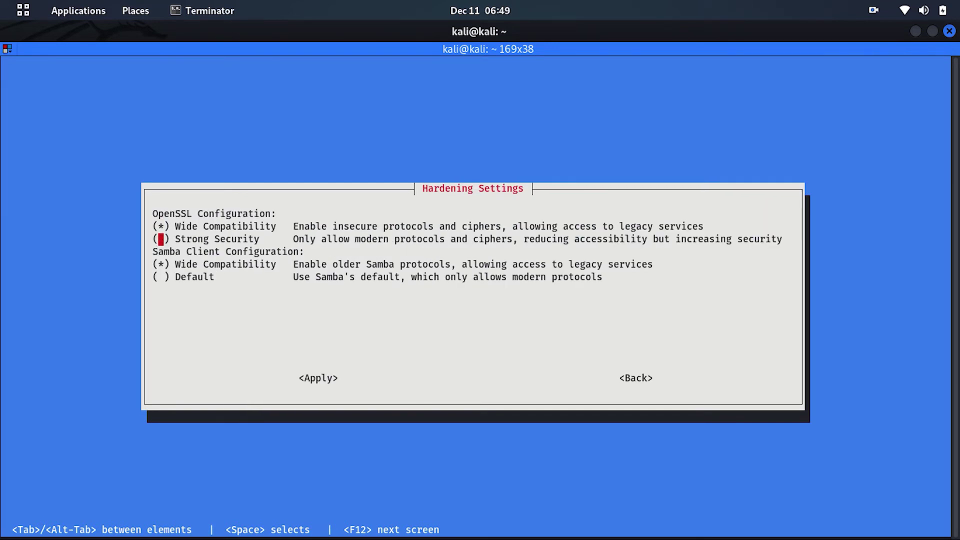
key(Down)
key(Down)
key(Up)
Leave Hardening with Samba at Wide Compatibility and open the Metapackages checklist
key(Up)
key(Up)
key(Down)
key(Down)
key(Escape)
key(Down)
key(Return)
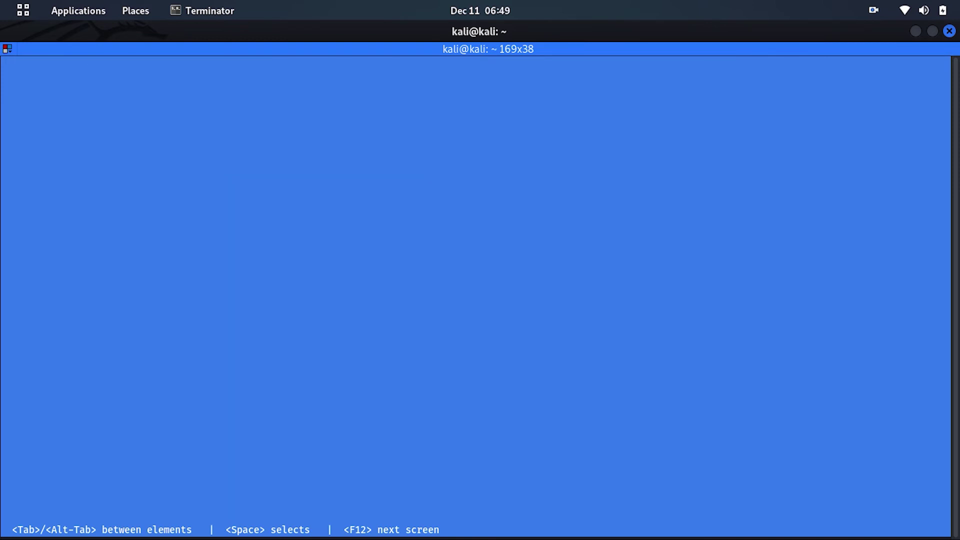
Tick kali-linux-large, apply and confirm it, and enter the sudo password
key(Down)
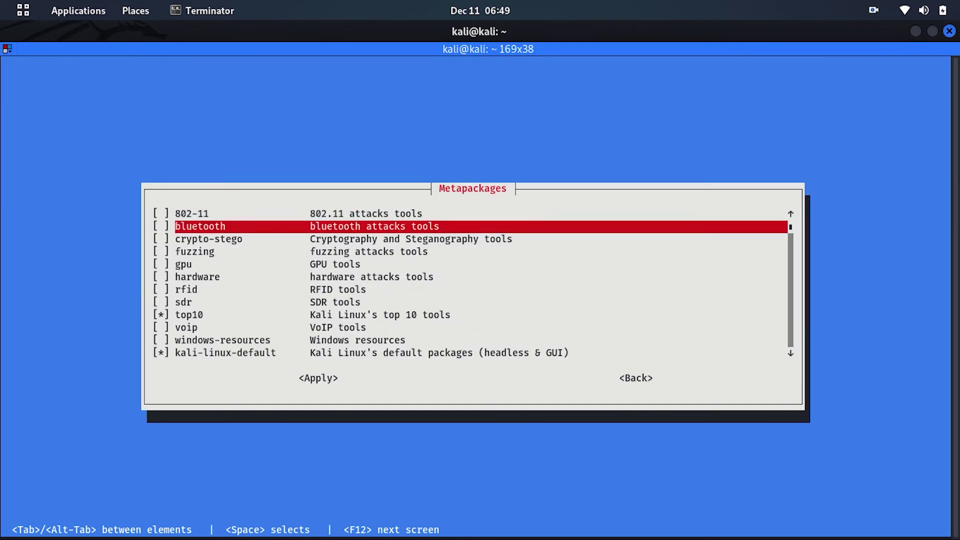
key(Down)
key(Down)
key(Down)
key(Down)
key(Down)
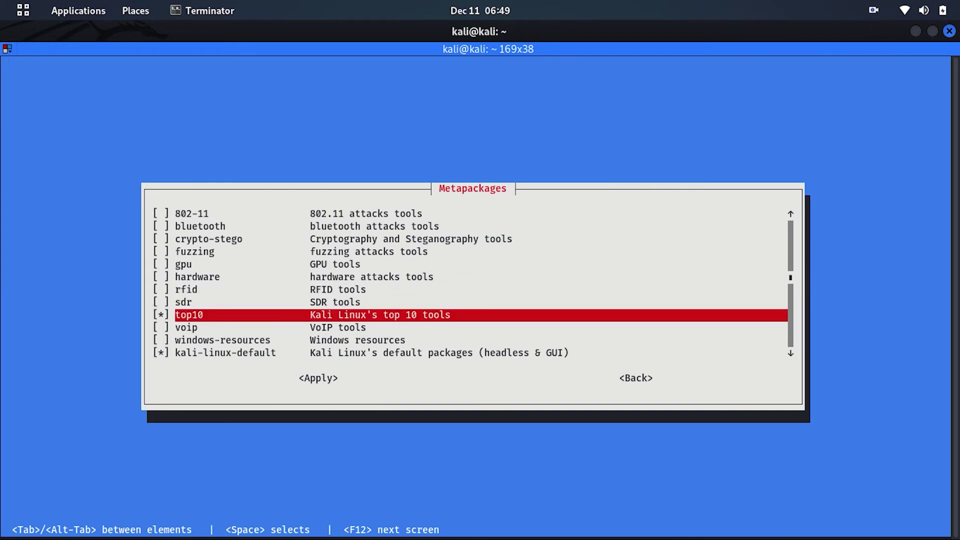
key(Up)
key(Up)
key(Up)
key(Up)
key(Up)
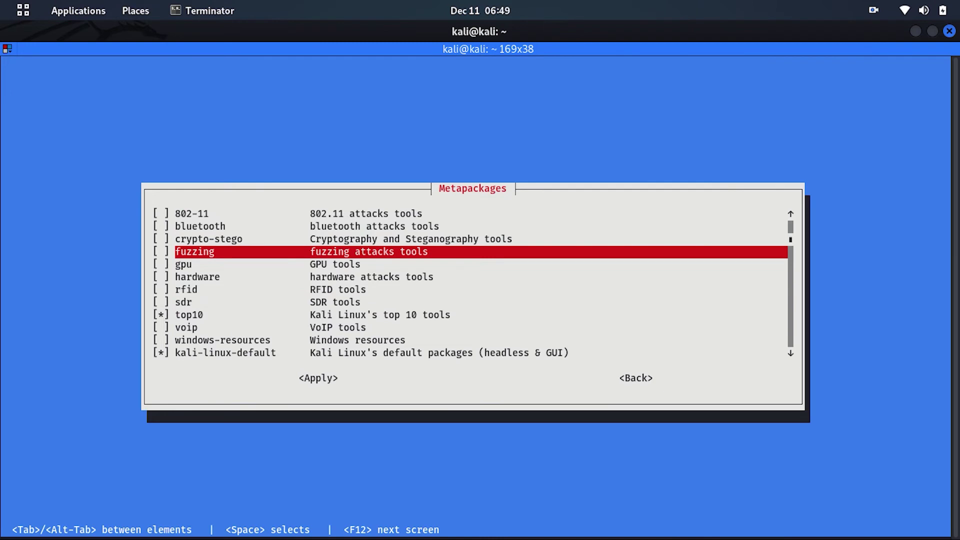
key(End)
key(Tab)
key(Tab)
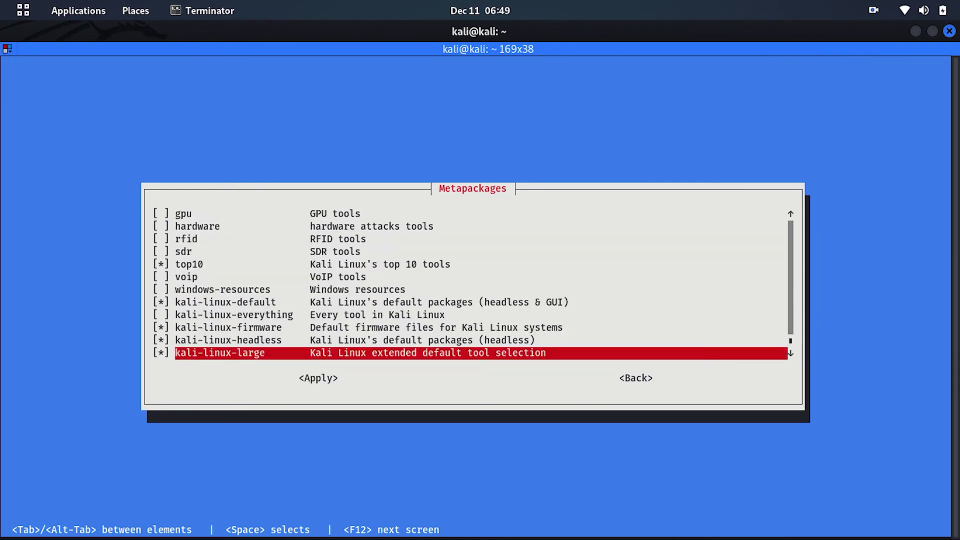
key(Tab)
key(Return)
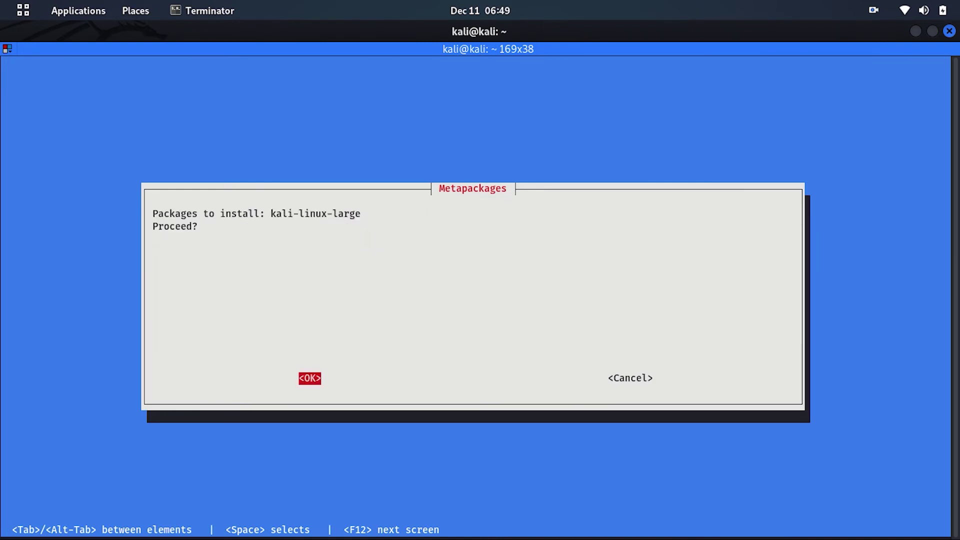
key(Return)
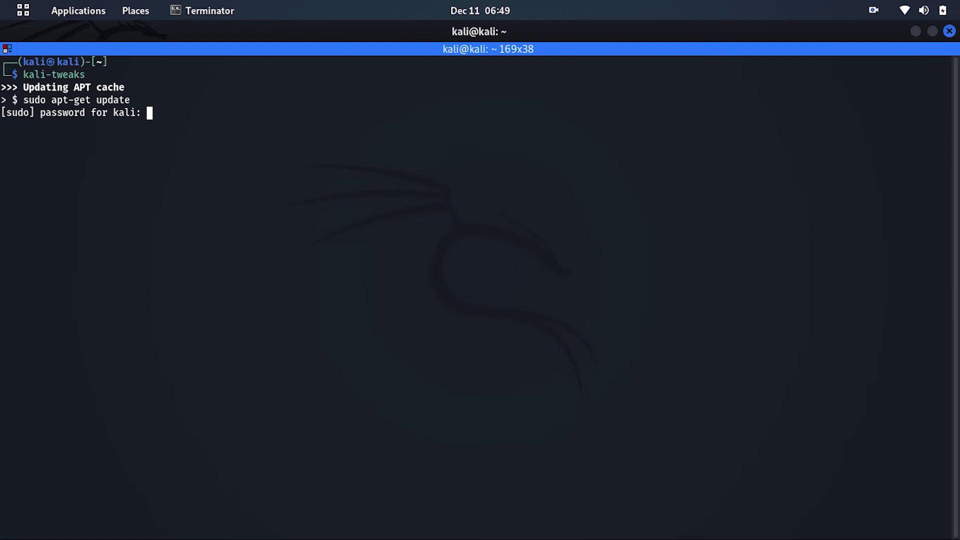
key(Return)
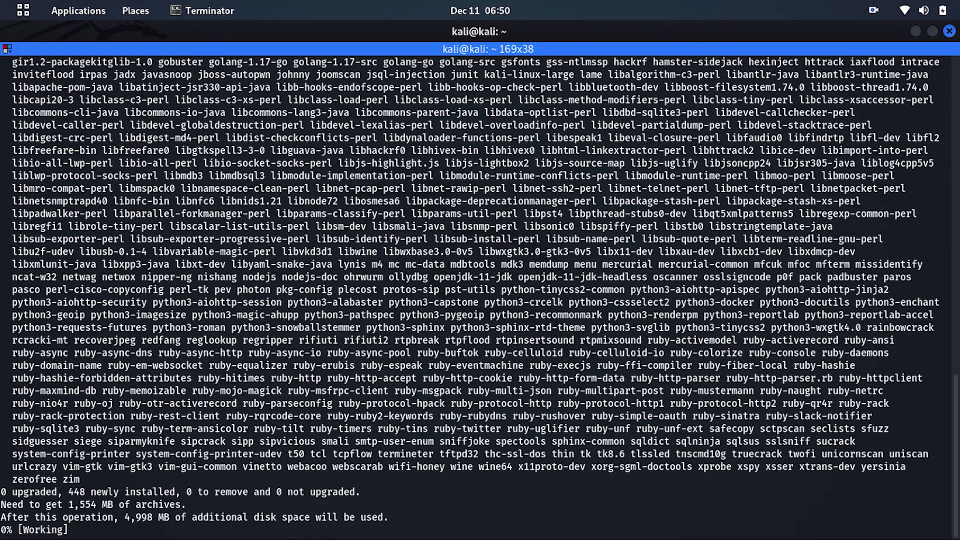
text(updat)
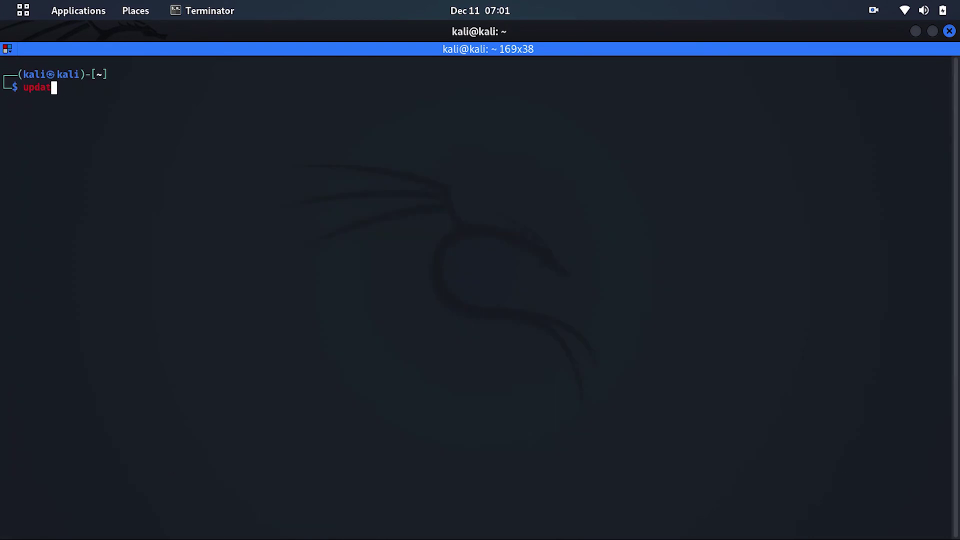
text(e-alternative)
text(s )
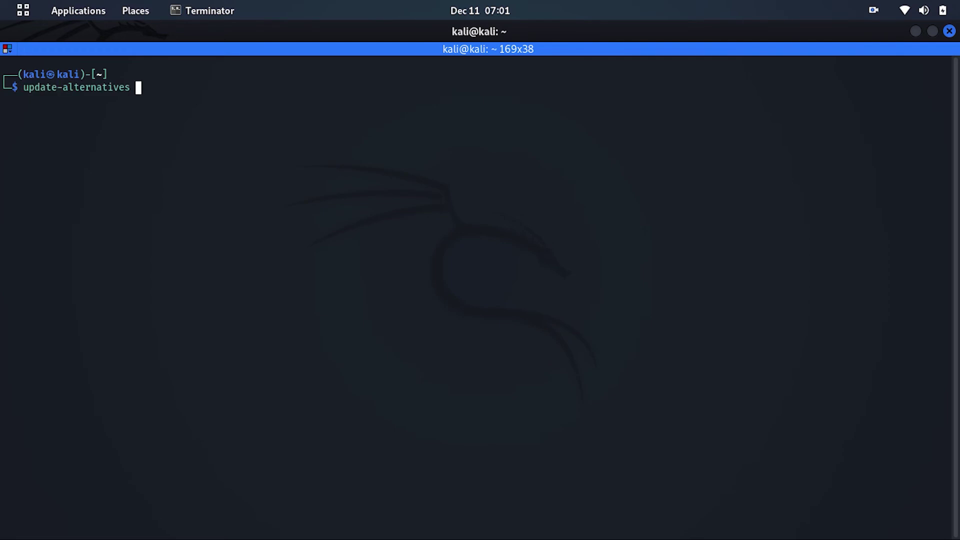
text(--config x)
text(-session)
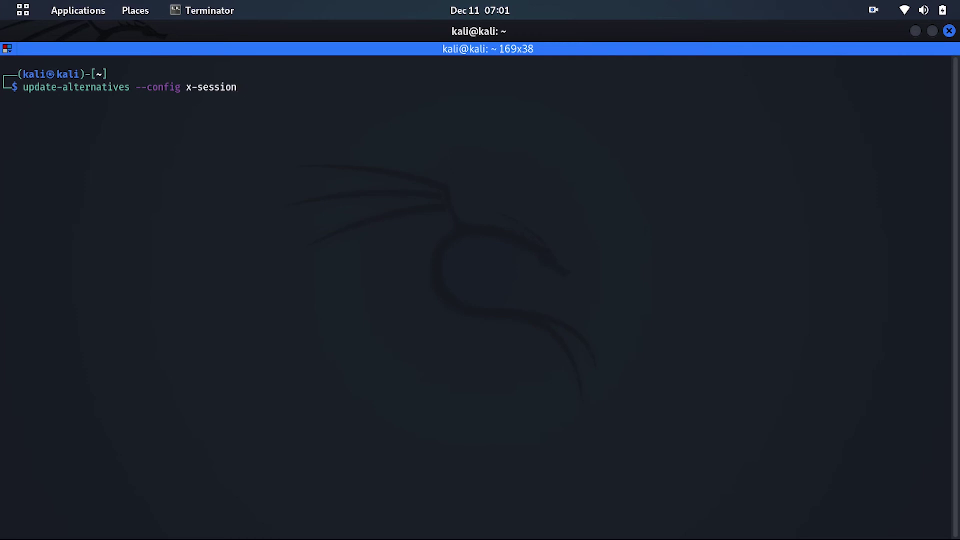
text(-manages)
List the x-session-manager alternatives with update-alternatives --config
key(Return)
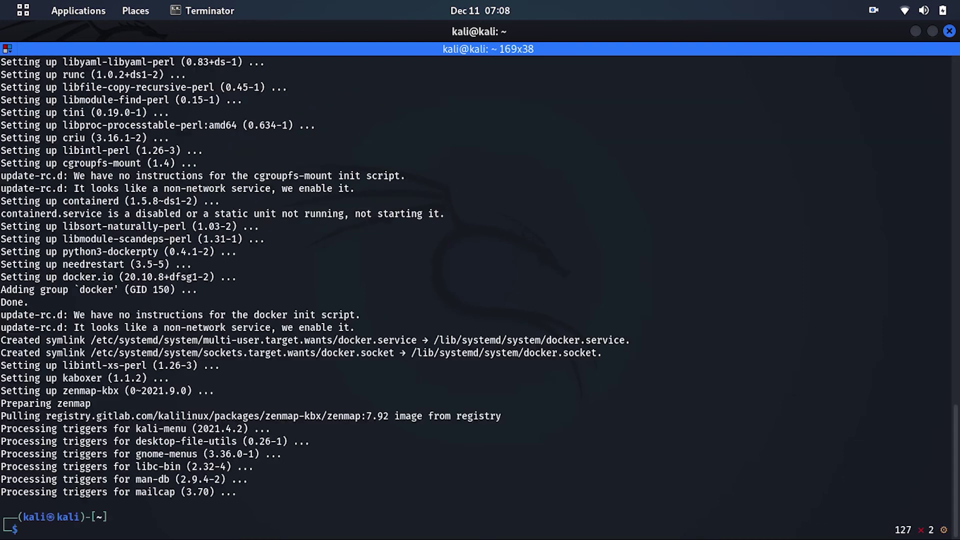
text(zenmap-kbx)
Launch zenmap-kbx, centre its window, browse the Scan, Profile and Help menus, then close it
key(Return)
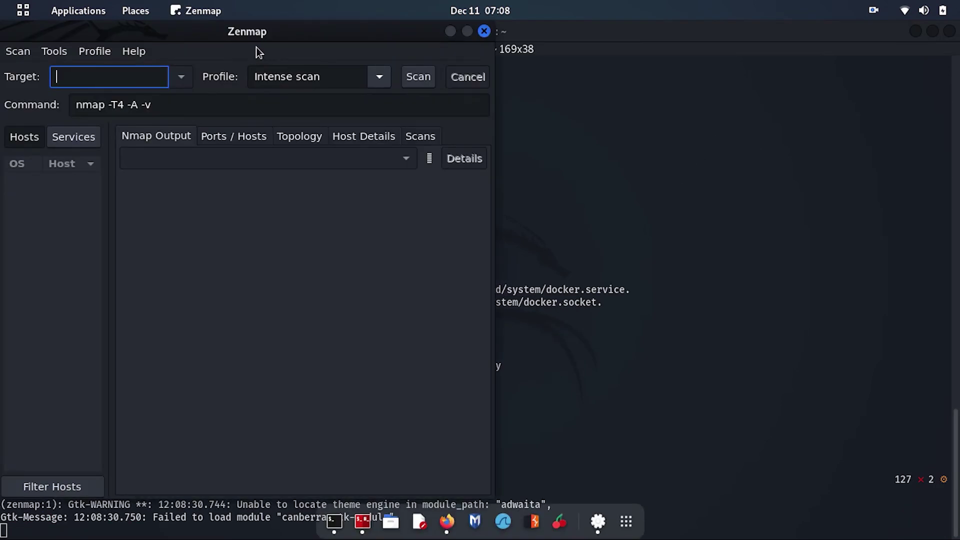
mouse_move(256, 47)
mouse_down()
mouse_move(398, 64)
mouse_move(490, 40)
mouse_up()
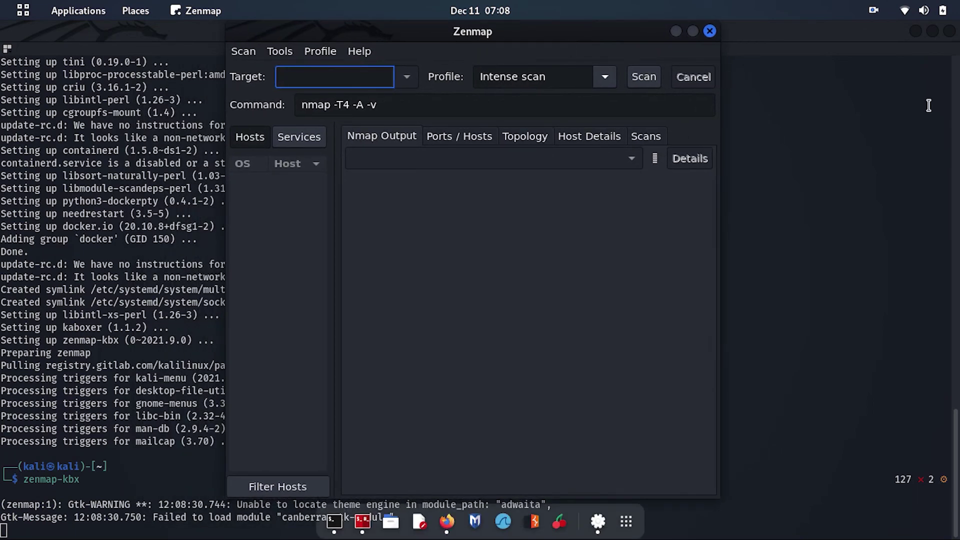
click(917, 31)
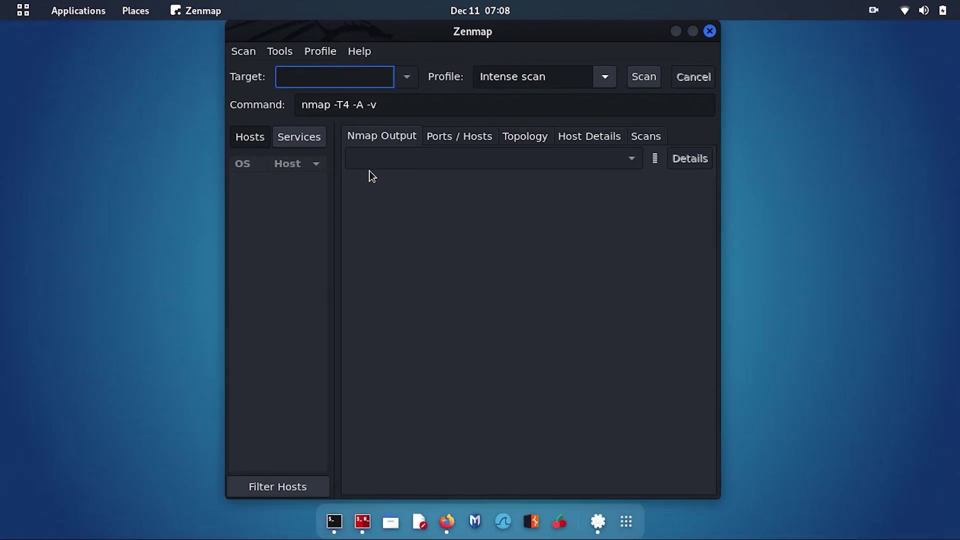
click(240, 51)
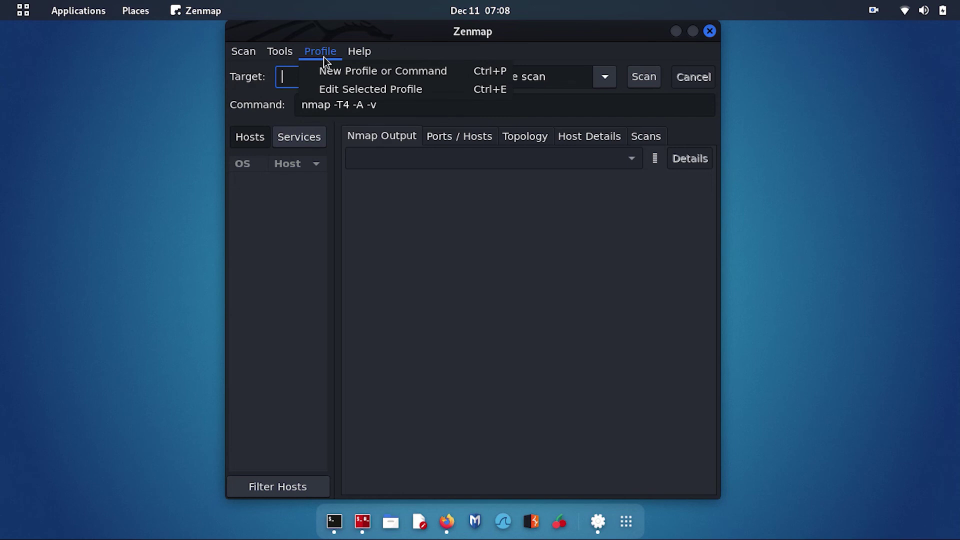
click(537, 289)
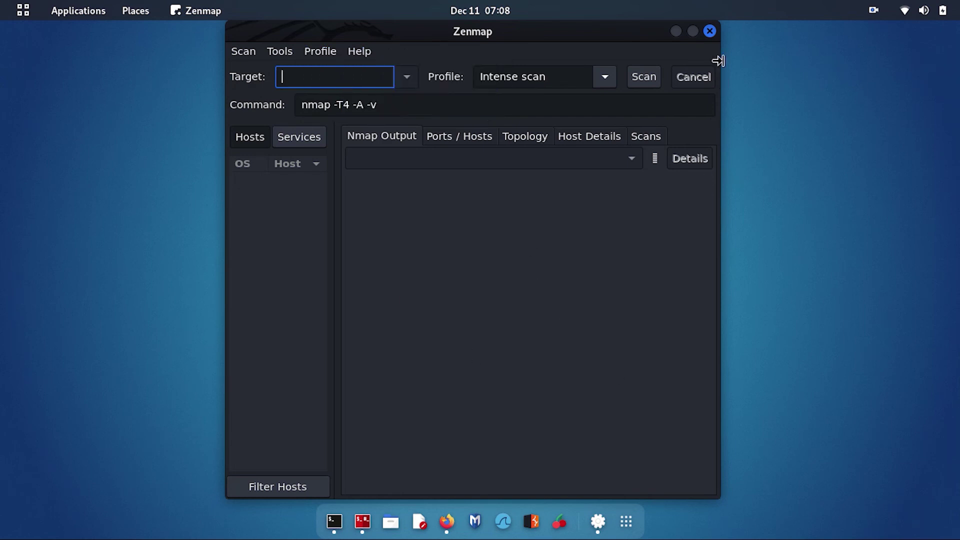
click(711, 32)
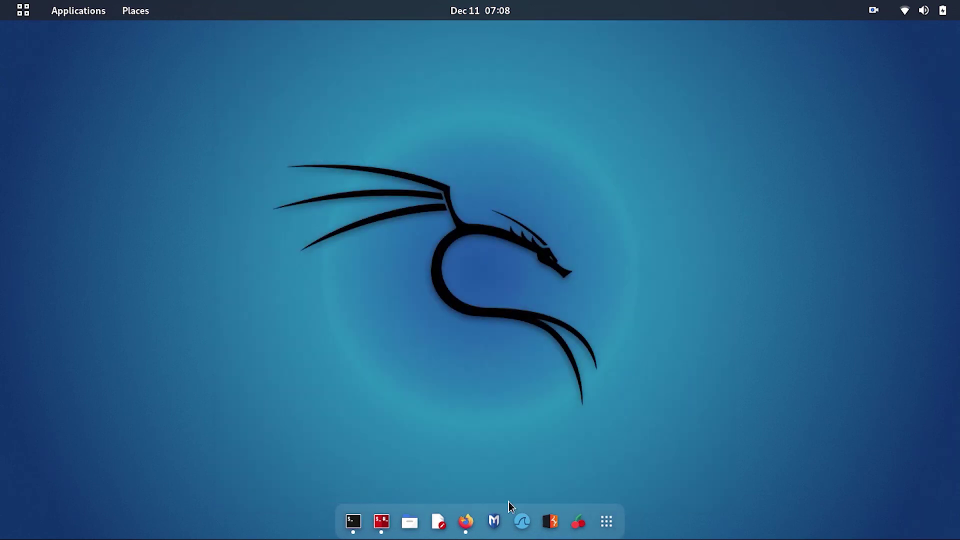
Bring Terminator back to the front and run cmatrix | lolcat for rainbow falling characters
click(353, 522)
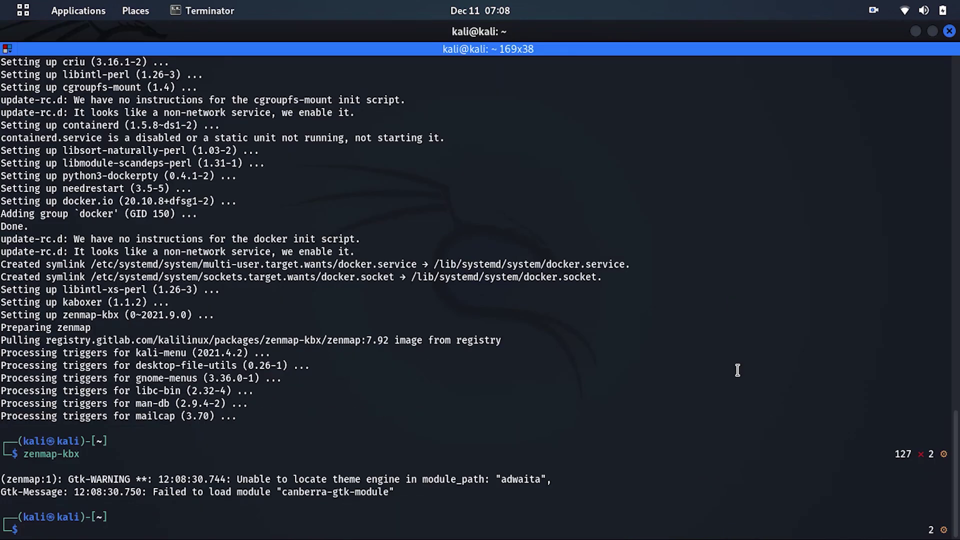
text(cmatrix | lolcat)
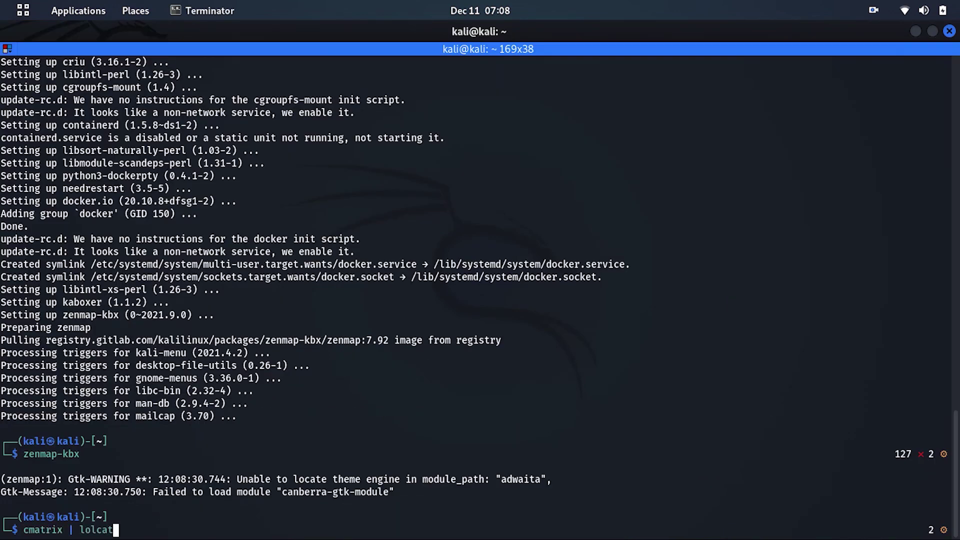
key(Return)
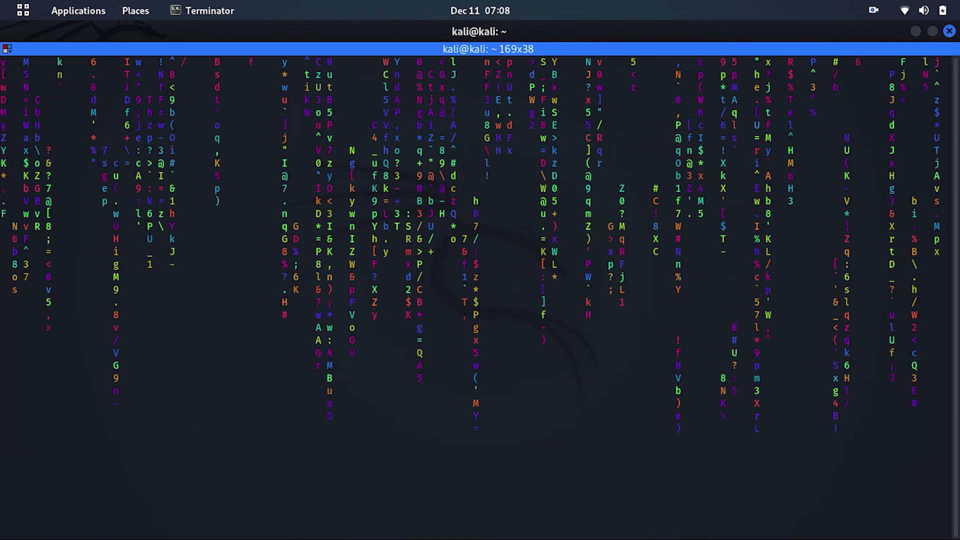